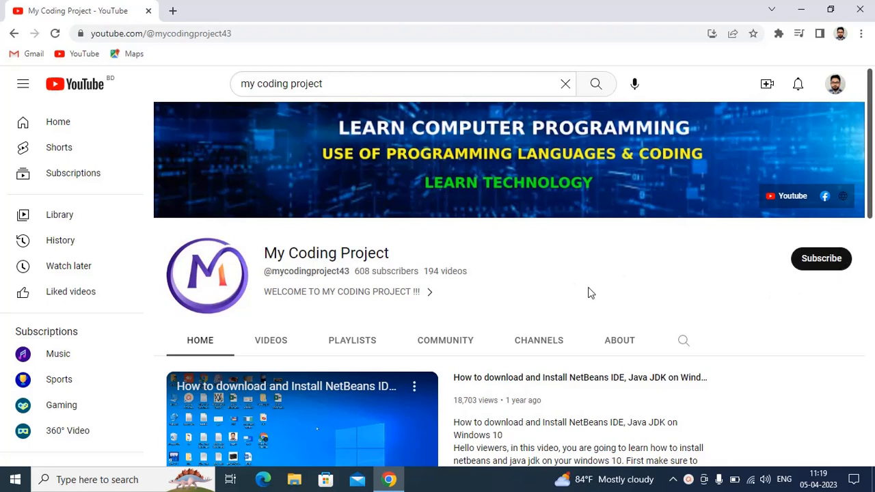
Close the browser window and open the WHAT IS ECLIPSE presentation from the desktop
left_click(860, 9)
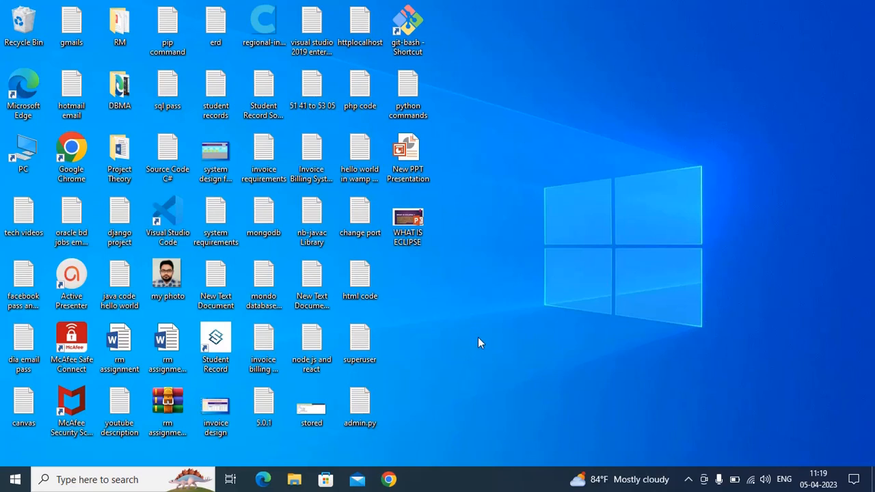
double_click(407, 221)
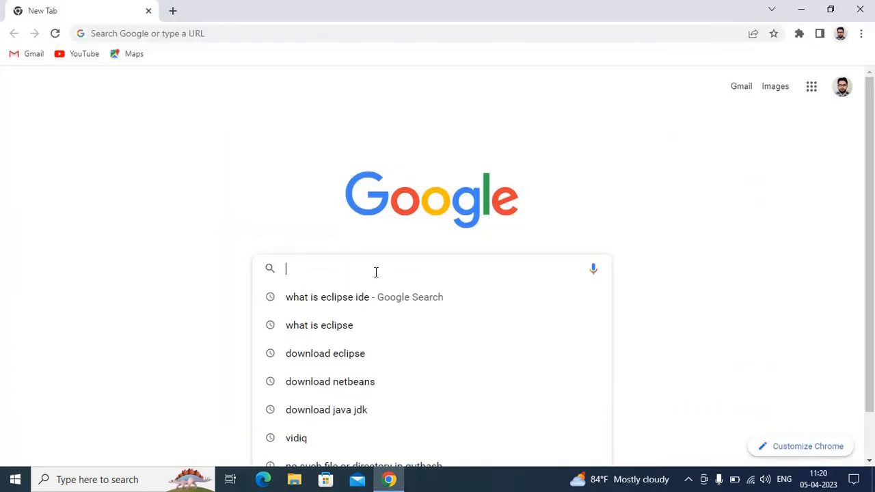
Search Google for "download eclipse" and open the Eclipse Foundation's downloads page
type("download eclipse")
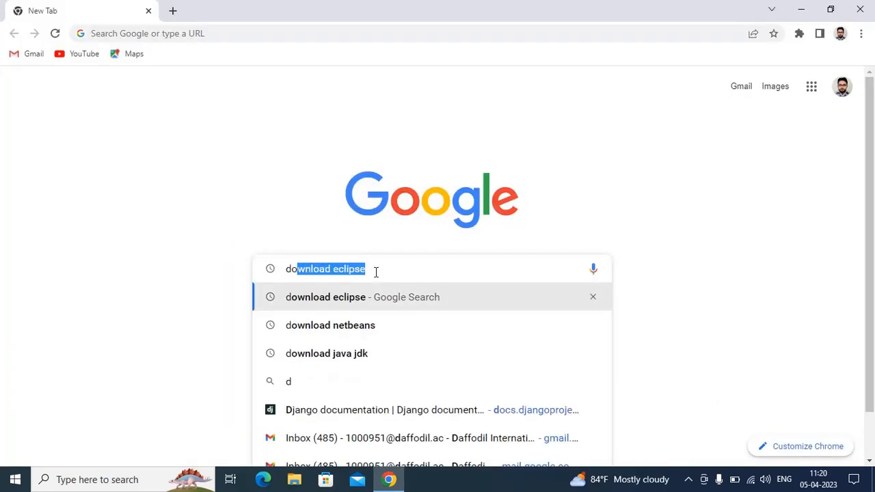
left_click(297, 298)
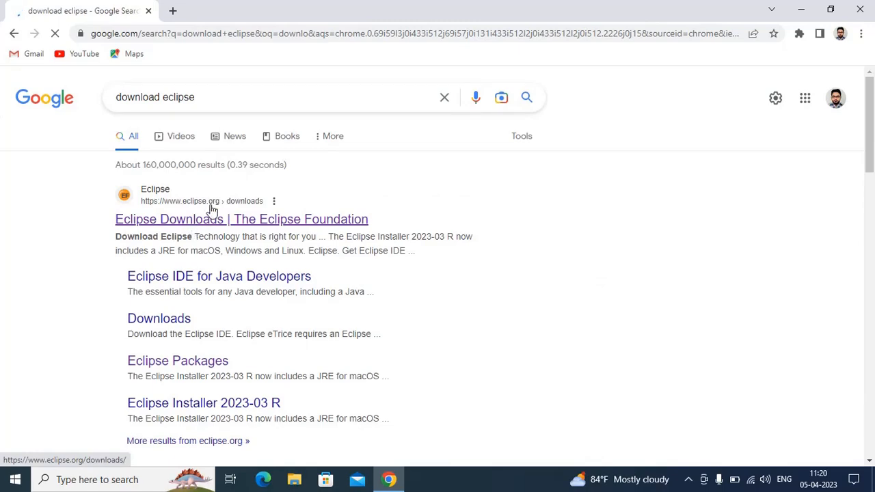
left_click(272, 220)
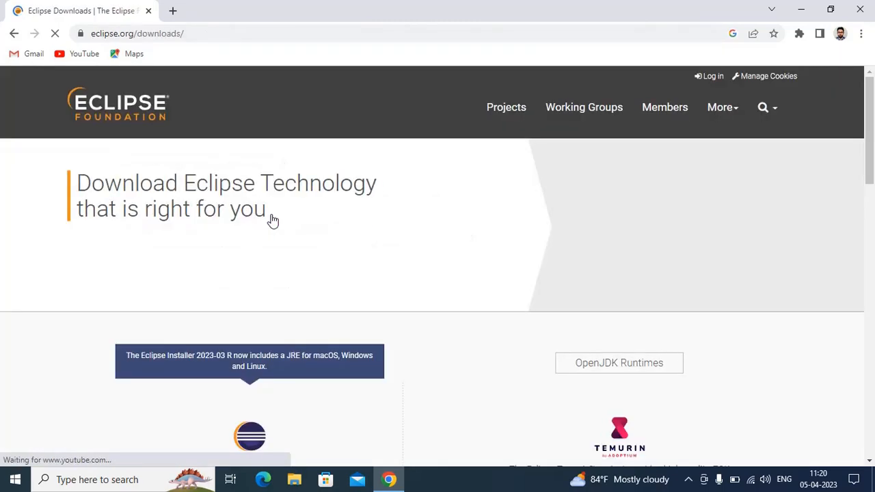
Start downloading the Eclipse IDE 2023-03 x86_64 installer from the suggested mirror and cancel the running download
scroll(351, 259, "down", 3)
scroll(345, 314, "up", 1)
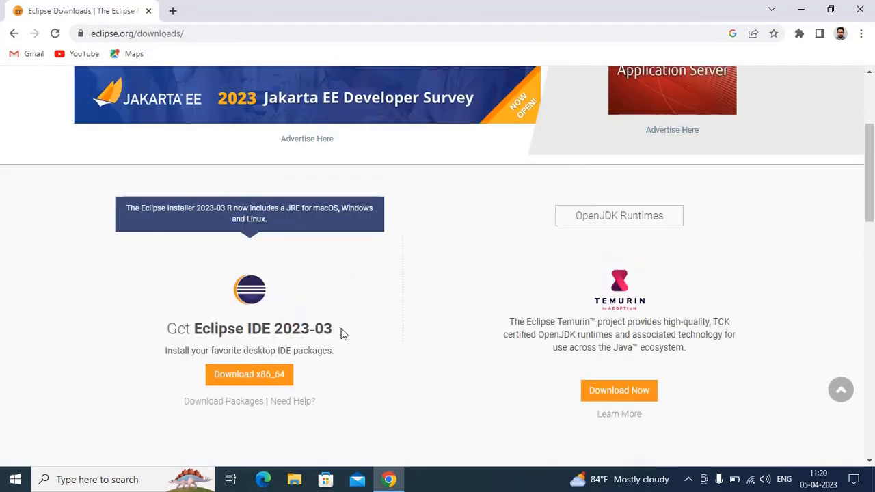
scroll(279, 307, "down", 1)
left_click(267, 310)
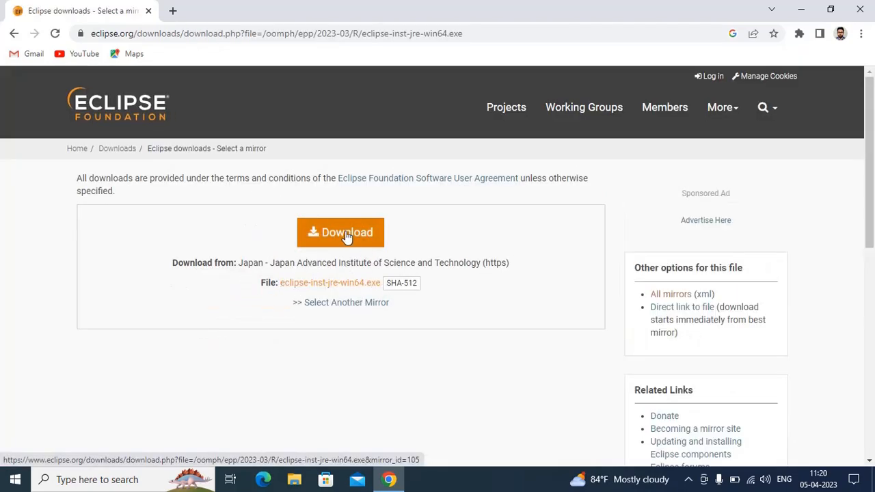
left_click(348, 239)
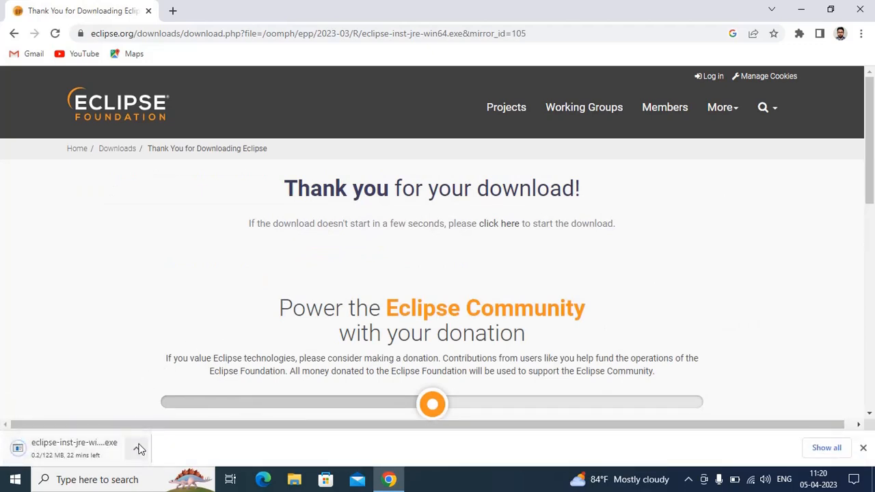
left_click(136, 449)
left_click(158, 426)
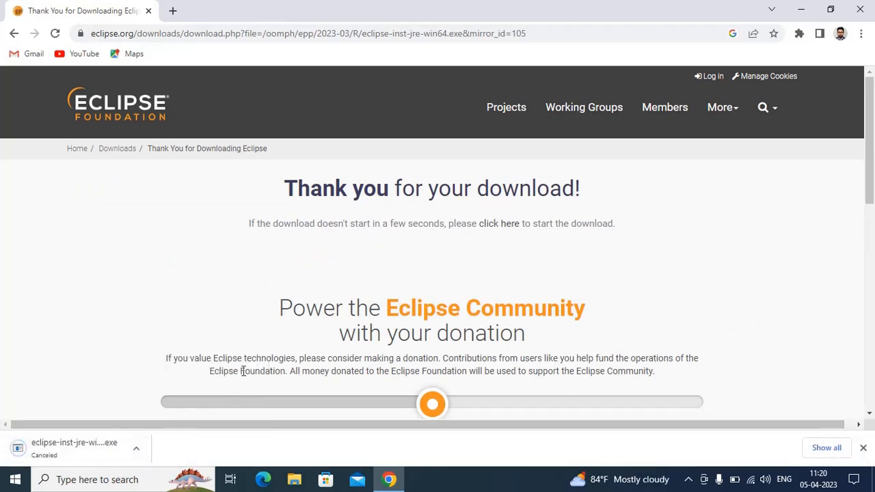
Search for "download java jdk" in a new browser tab and open Oracle's Java Downloads page
left_click(174, 11)
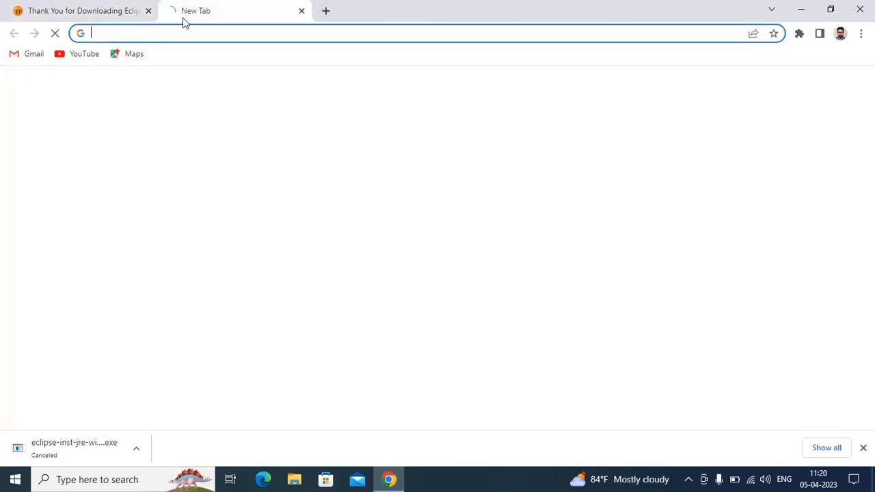
left_click(344, 268)
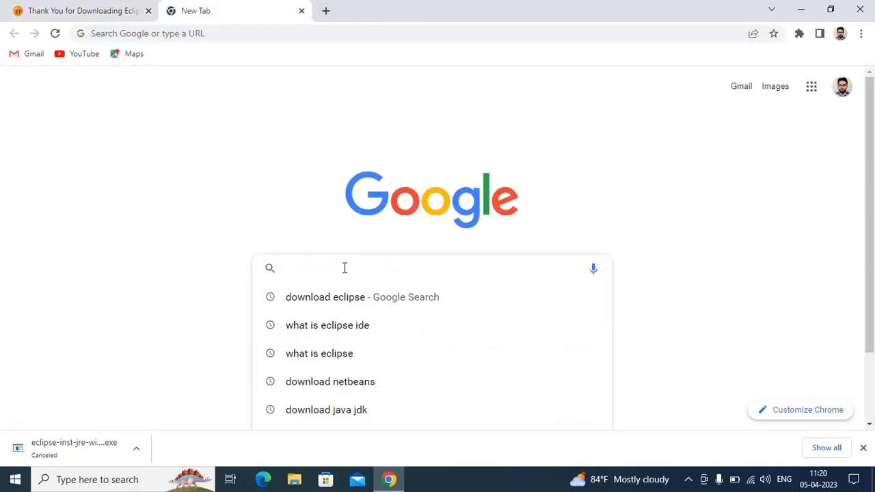
left_click(338, 414)
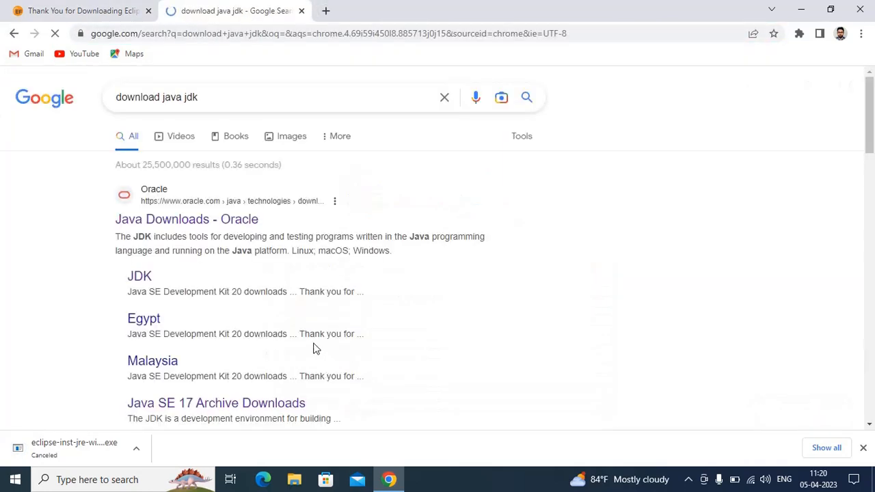
left_click(180, 220)
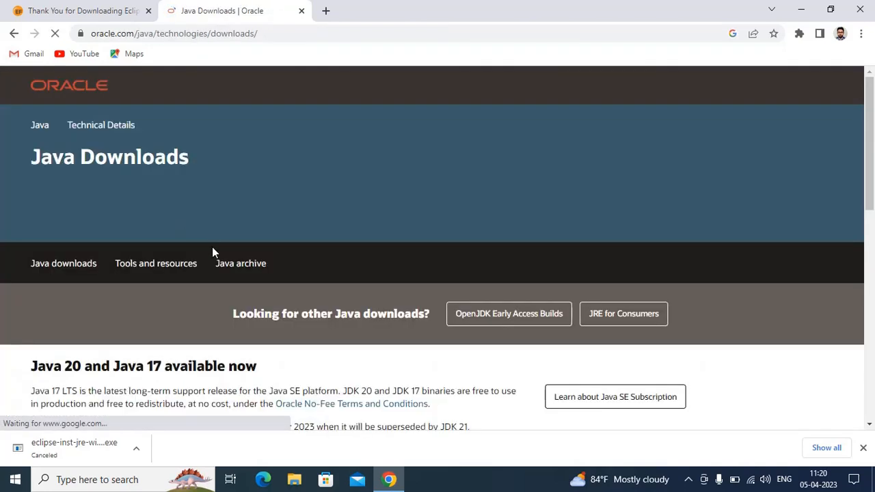
Display the Java SE Development Kit 20 downloads for Windows
scroll(315, 308, "down", 2)
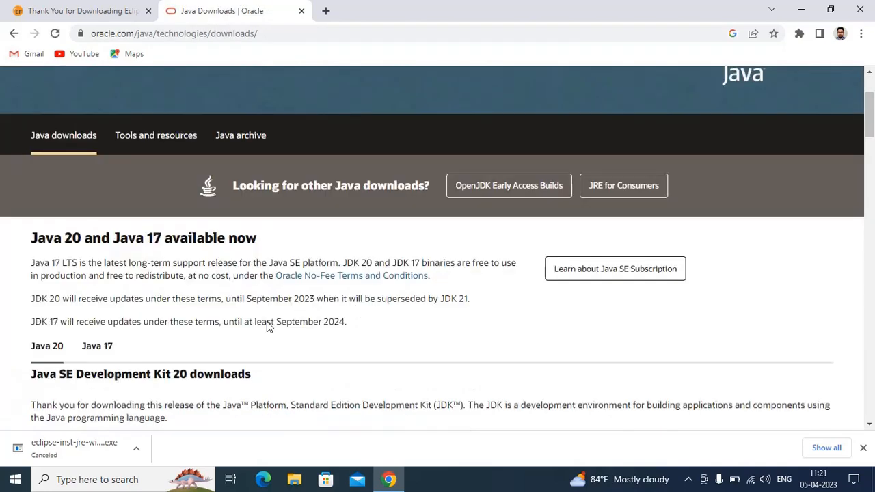
scroll(264, 322, "down", 1)
scroll(188, 341, "down", 2)
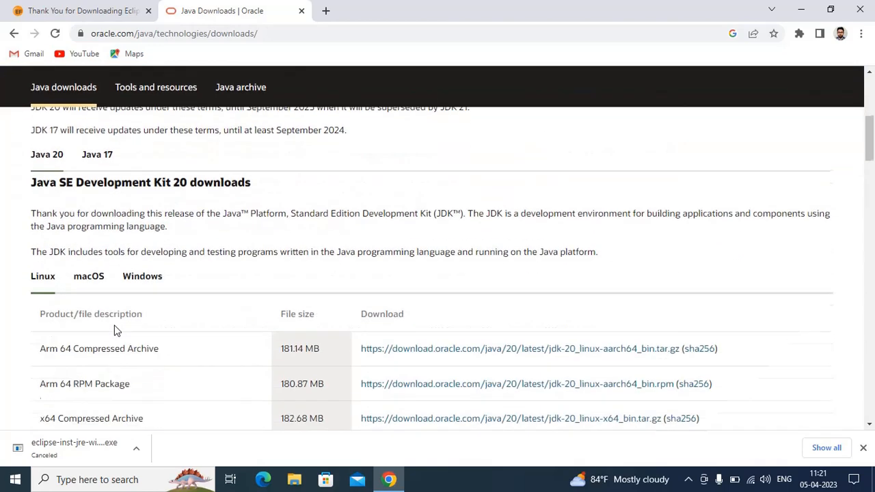
scroll(173, 325, "up", 1)
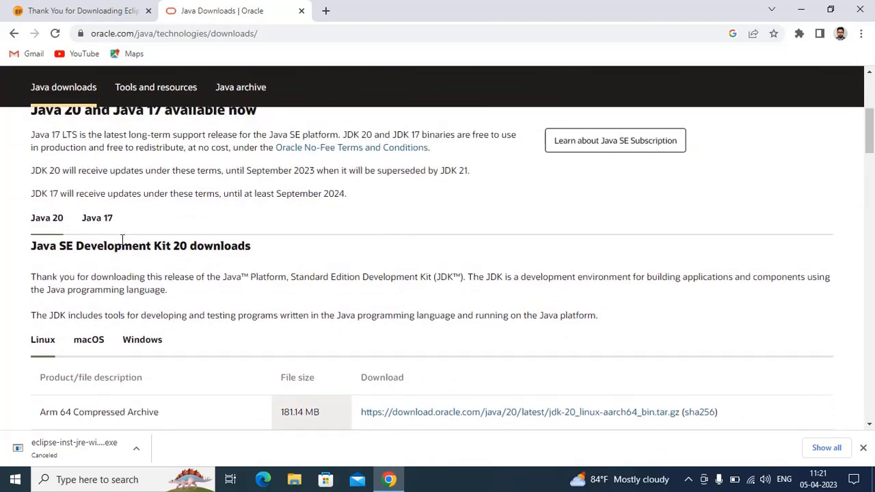
left_click(51, 224)
left_click(151, 339)
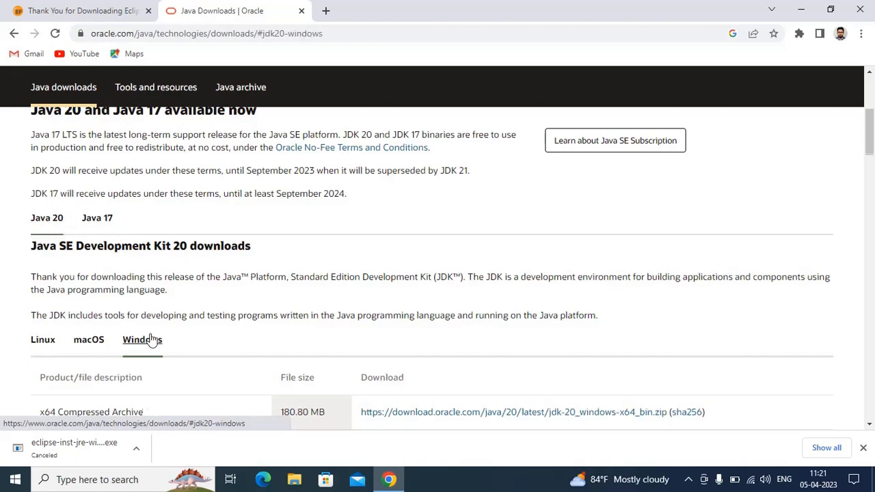
Start downloading the JDK 20 Windows x64 Installer (.exe) and cancel the running download
scroll(152, 340, "down", 4)
scroll(154, 338, "down", 1)
scroll(74, 274, "up", 2)
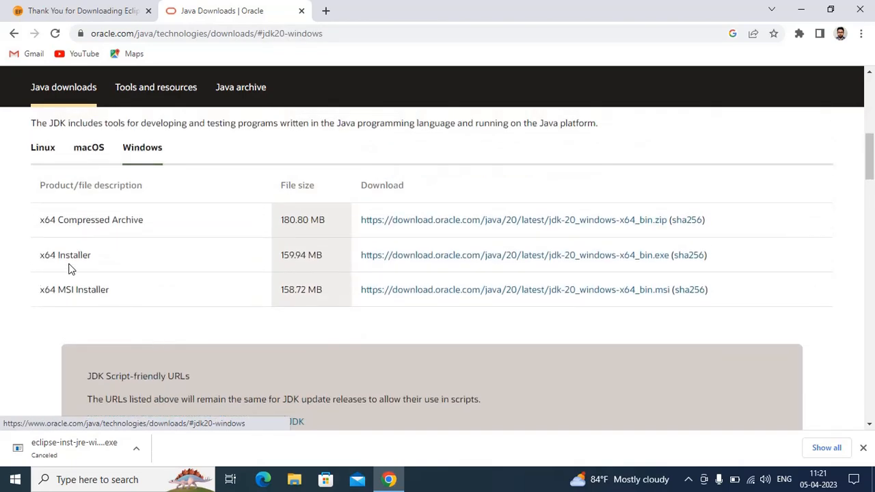
left_click(420, 255)
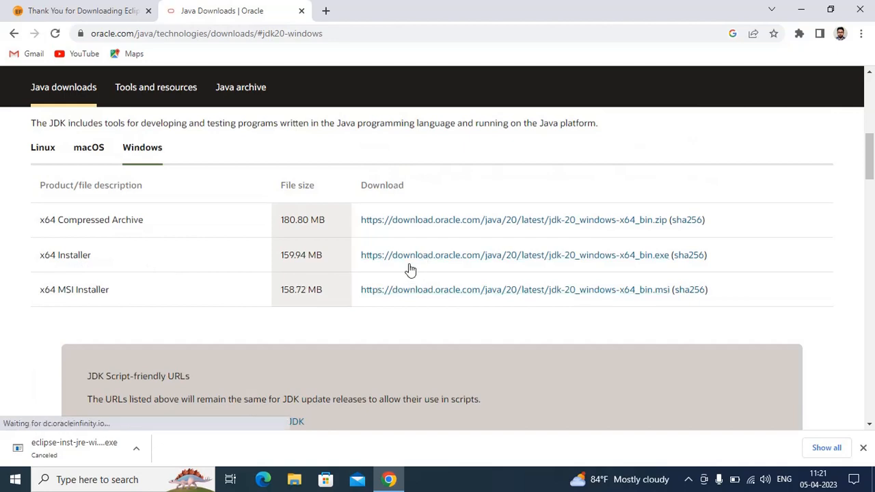
left_click(137, 448)
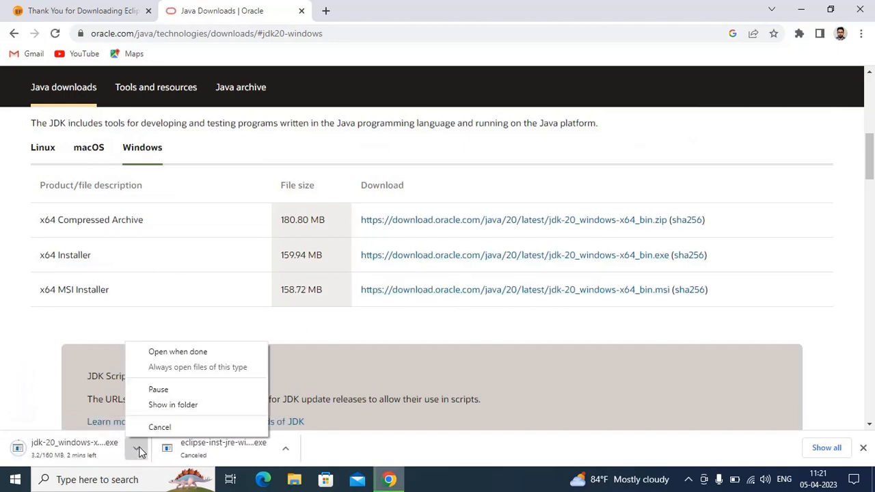
left_click(161, 427)
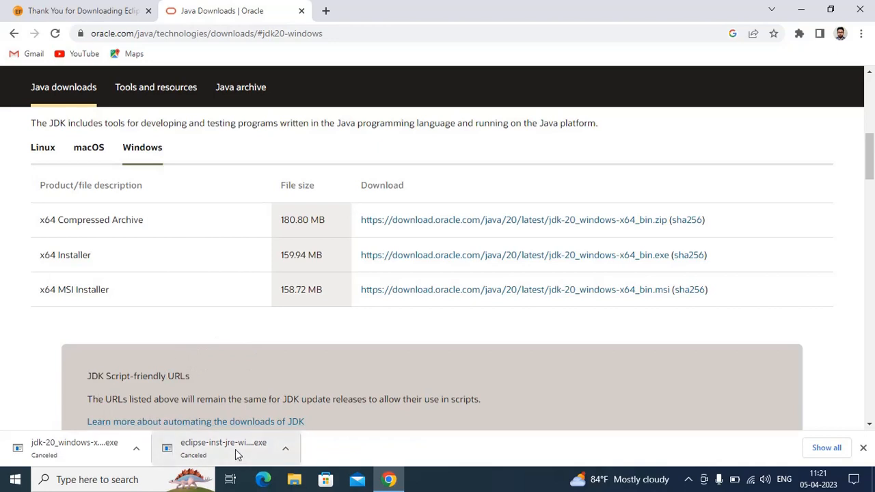
Find the existing jdk-20_windows-x64_bin (1) installer through the browser's download history, run it from its folder and minimize the folder window
left_click(824, 447)
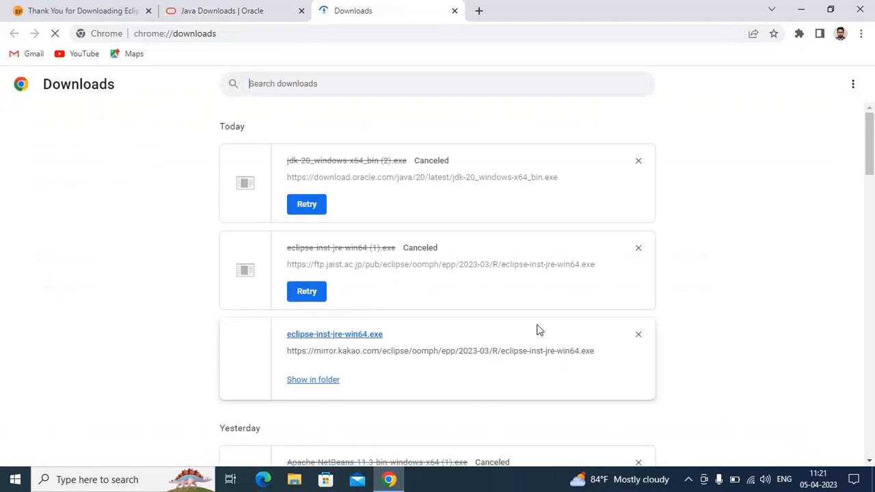
scroll(375, 299, "down", 4)
scroll(376, 298, "down", 3)
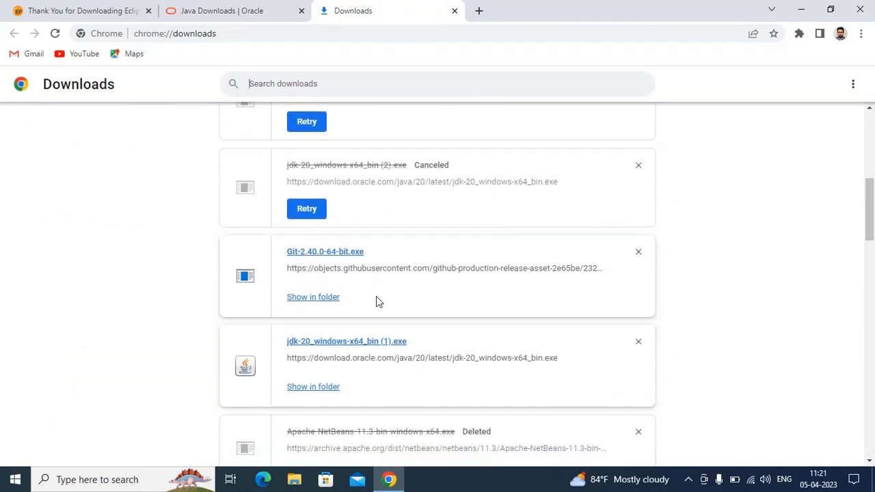
left_click(335, 331)
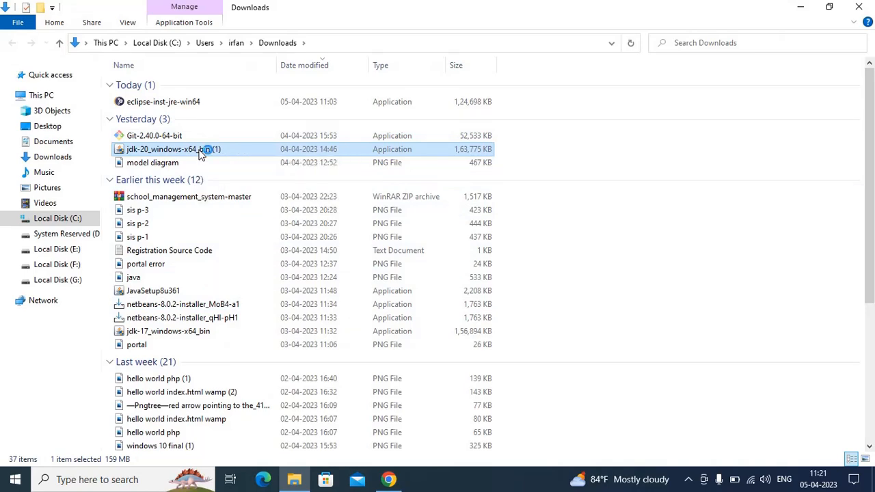
left_click(801, 7)
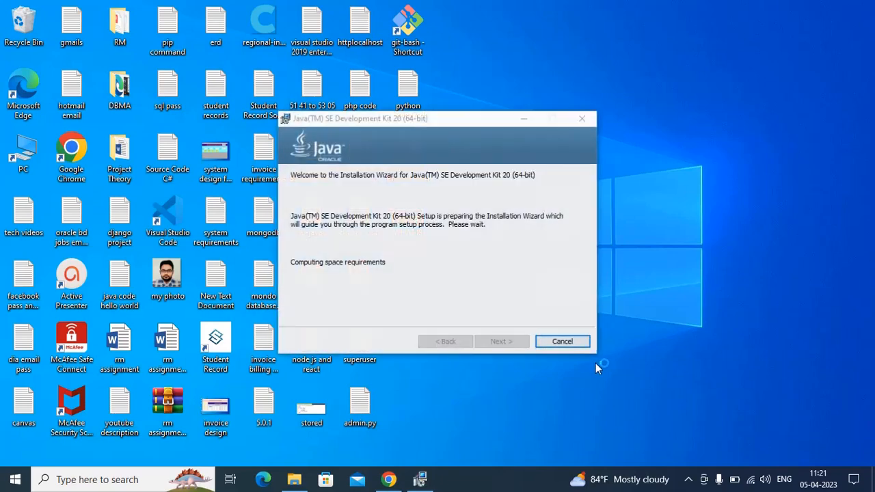
Install Java SE Development Kit 20 (64-bit) to C:\Program Files\Java\jdk-20\ and close the installation wizard
left_click(501, 341)
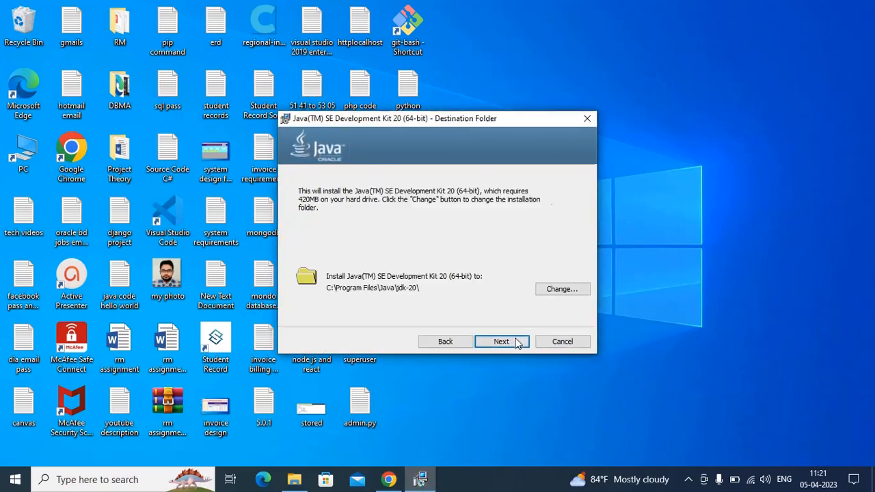
left_click(502, 342)
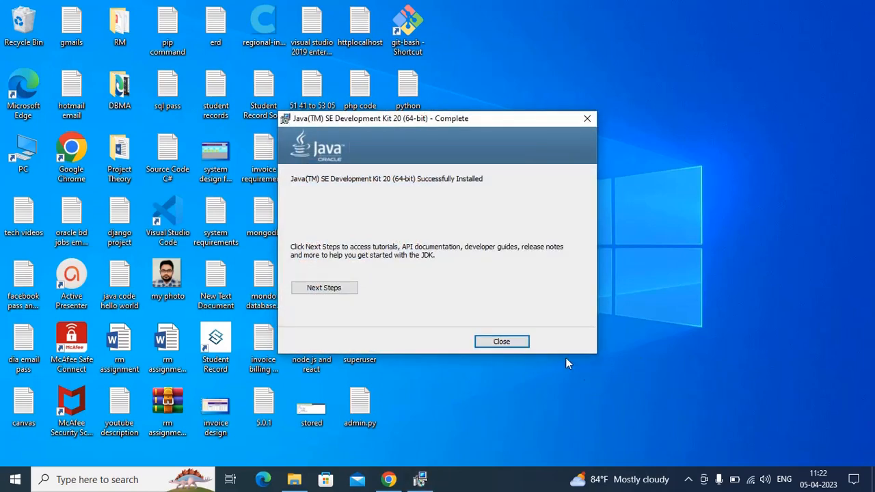
left_click(515, 343)
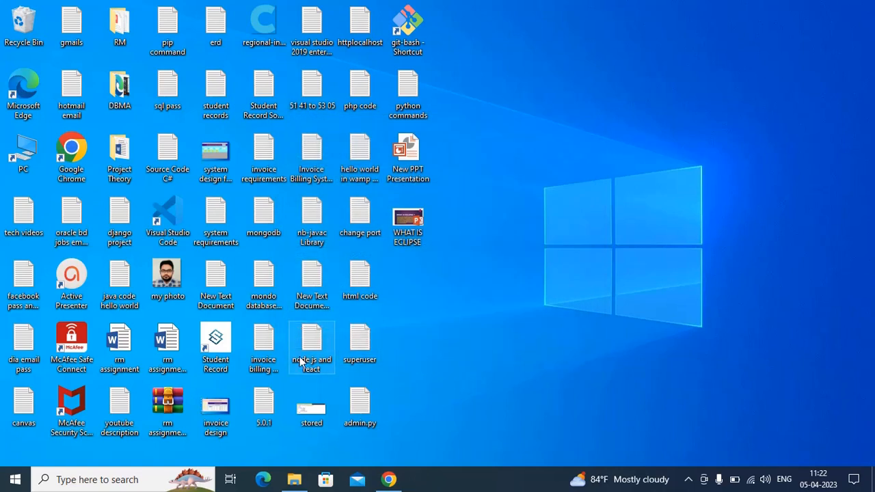
Check the installed Java version by running java -version in Command Prompt, and close the console
left_click(15, 480)
type("cmd")
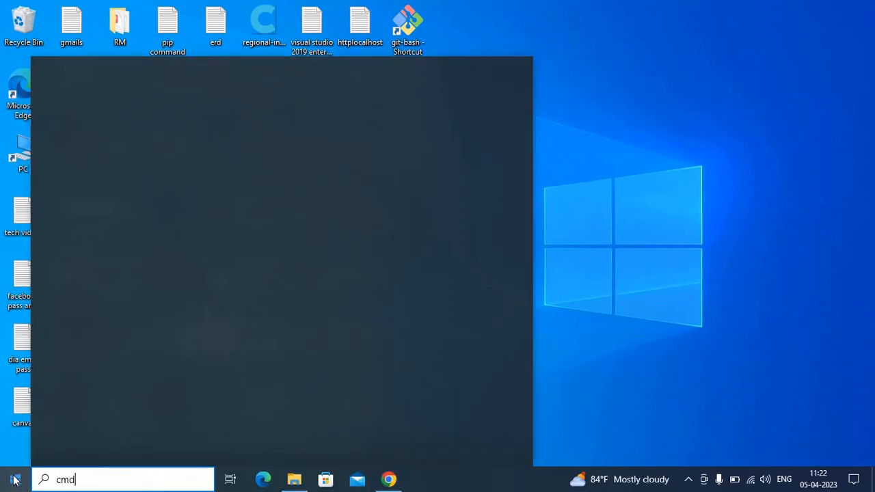
key("Return")
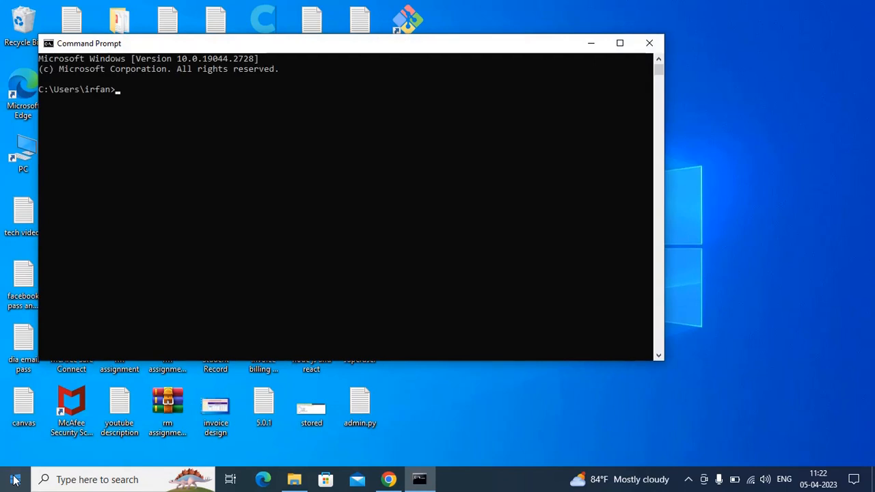
type("java -version")
key("Return")
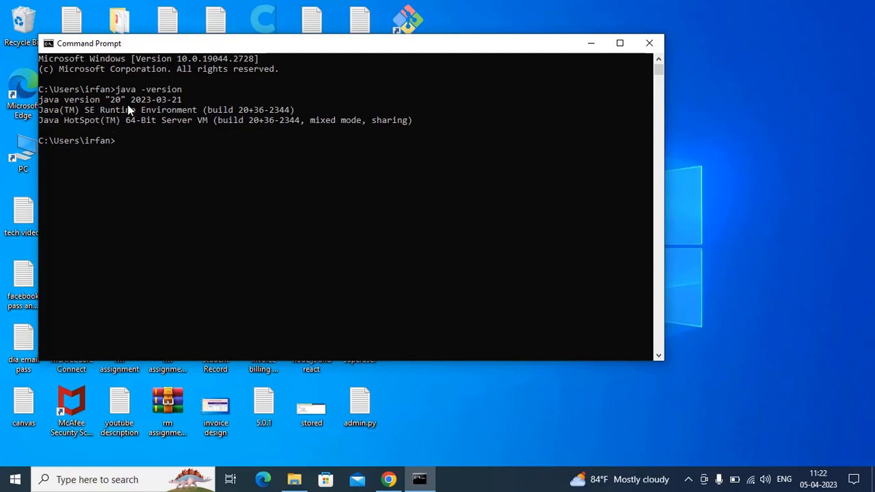
left_click(655, 42)
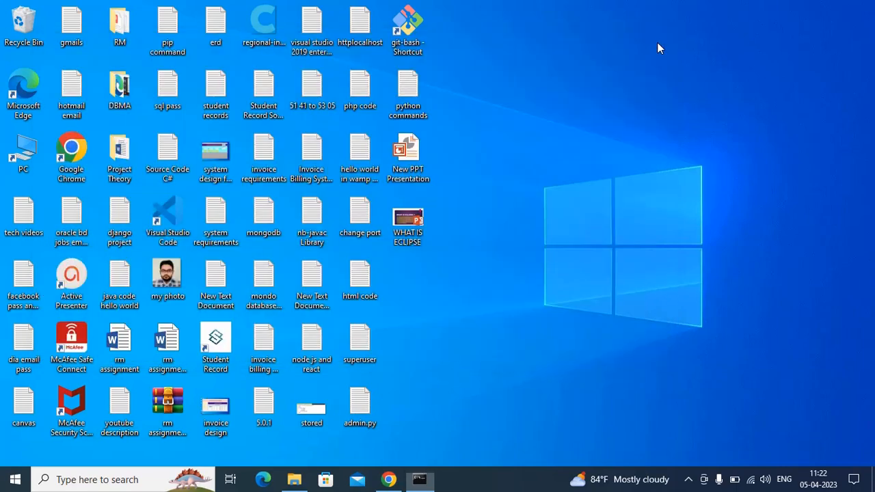
Launch the eclipse-inst-jre-win64 installer from the Downloads folder and minimize the folder window
left_click(301, 482)
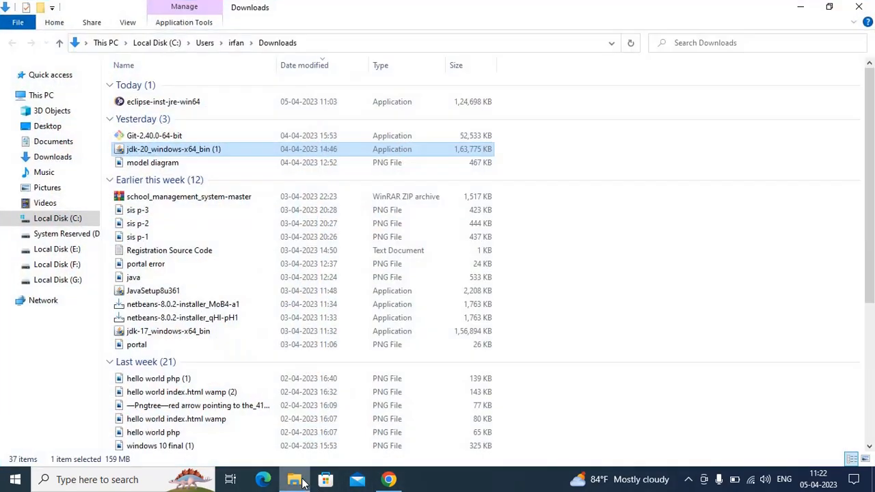
double_click(227, 102)
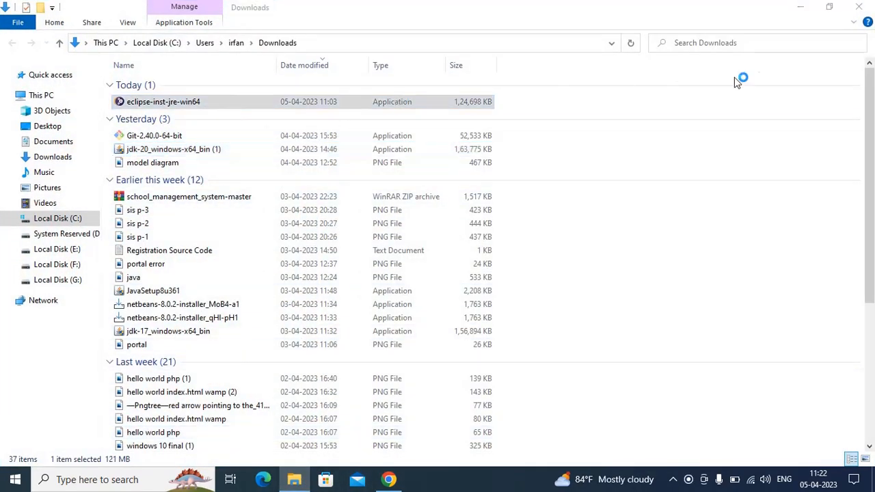
left_click(801, 8)
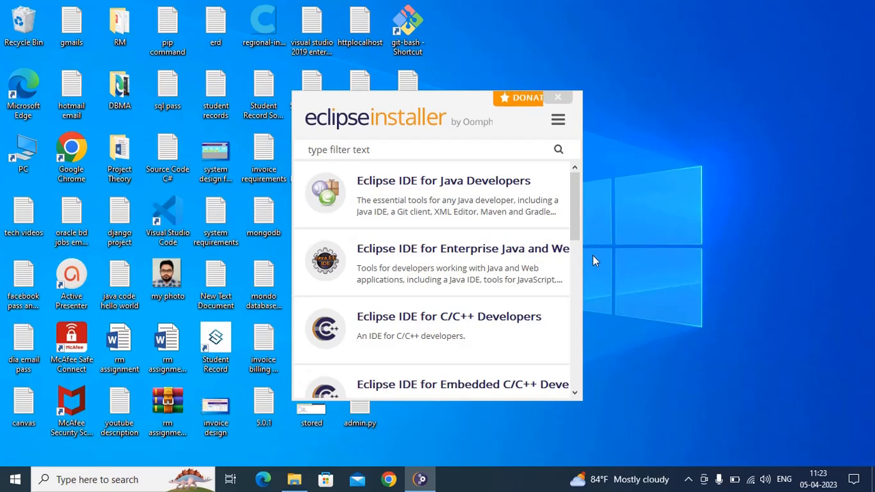
Install Eclipse IDE for Java Developers, accepting the user agreement, and launch it in the default eclipse-workspace directory
left_click(472, 195)
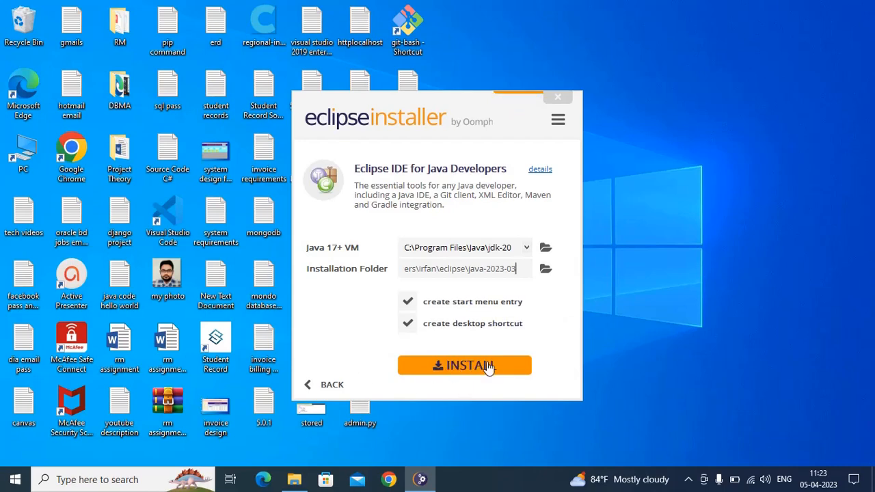
left_click(467, 366)
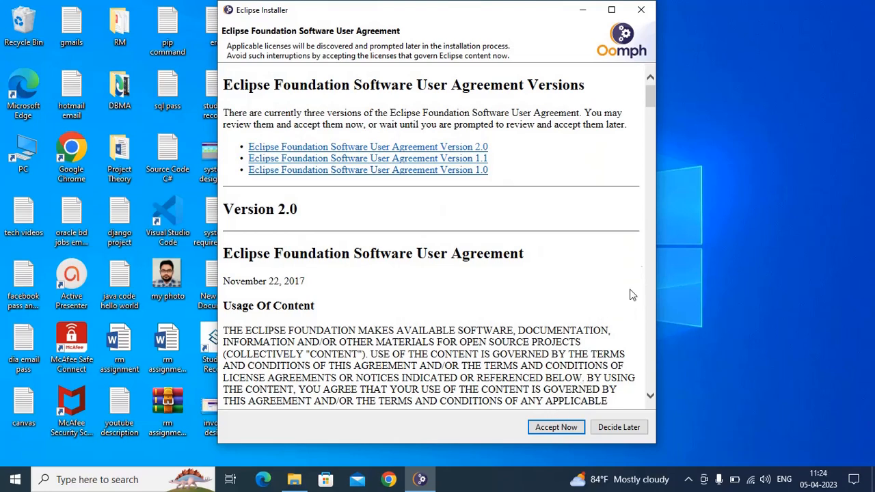
left_click(565, 426)
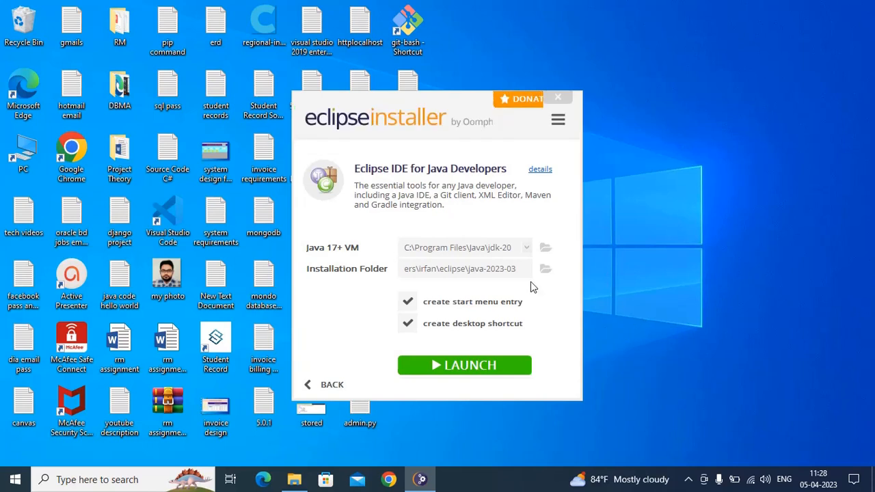
left_click(500, 370)
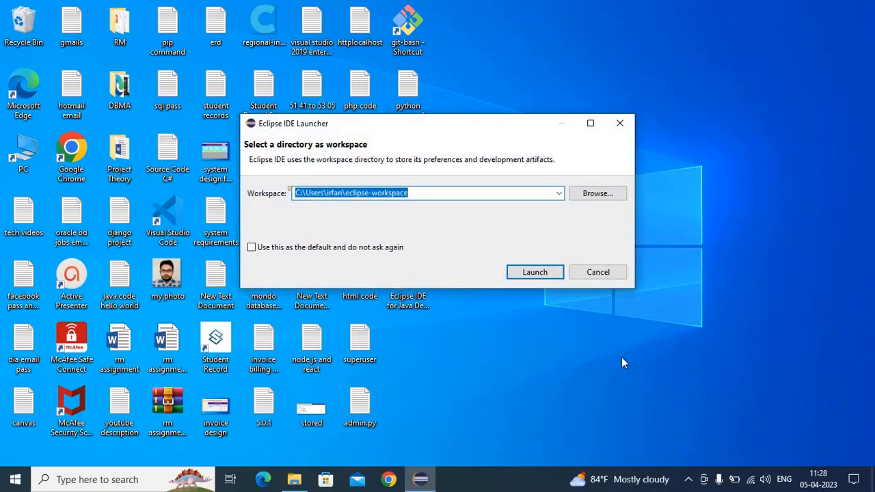
left_click(546, 273)
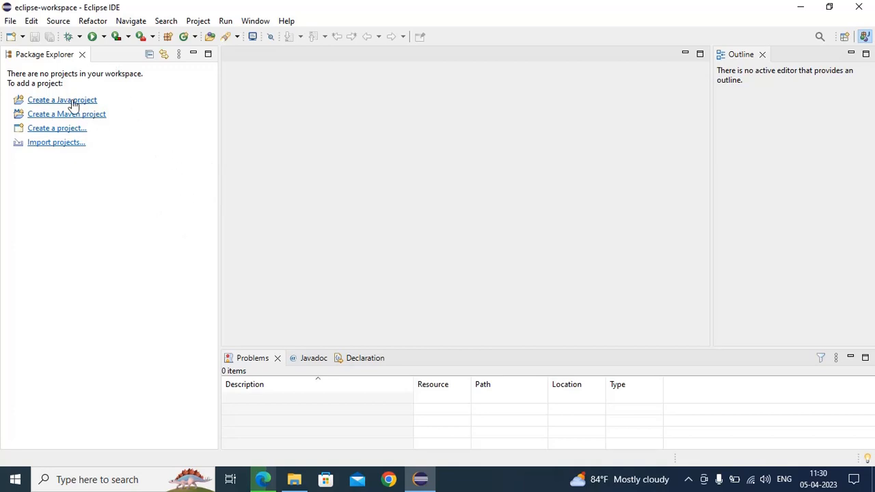
Start a new Java project and name it EclipseProject
left_click(11, 21)
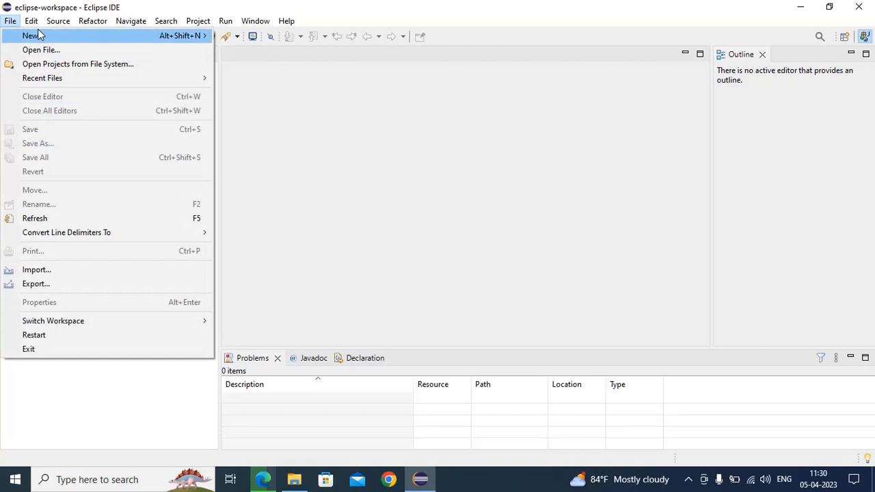
mouse_move(186, 37)
left_click(235, 35)
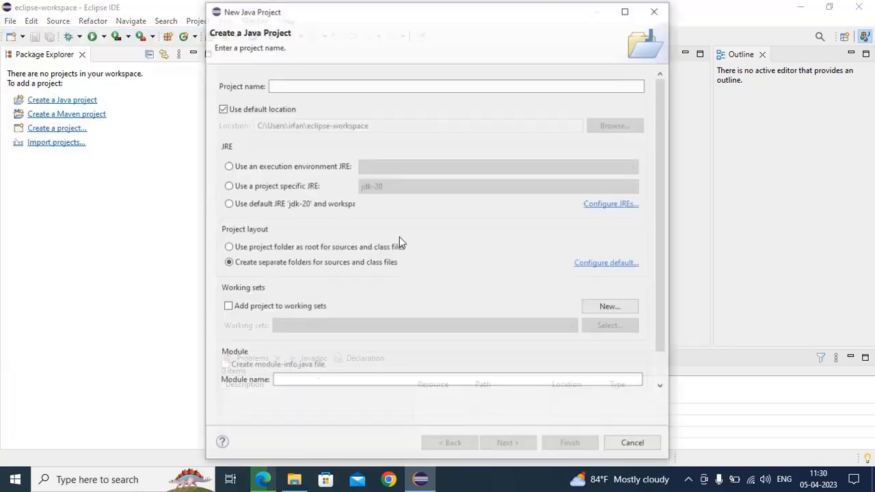
scroll(439, 235, "down", 1)
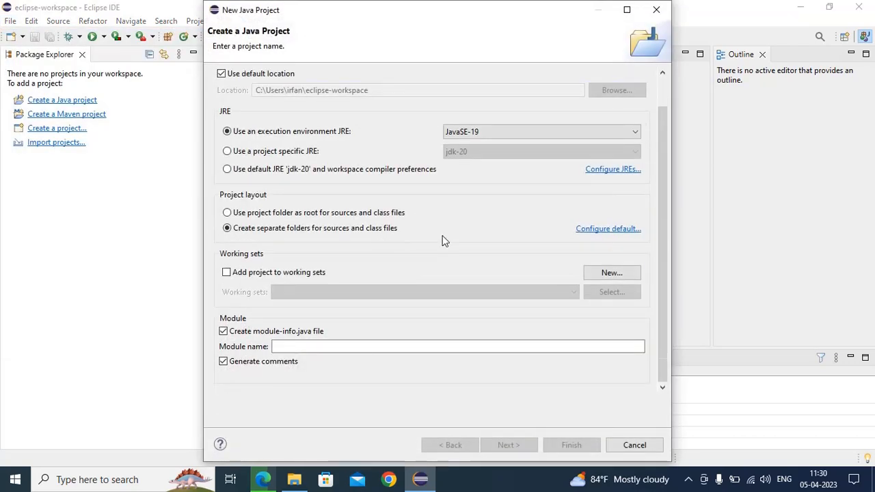
scroll(441, 241, "up", 1)
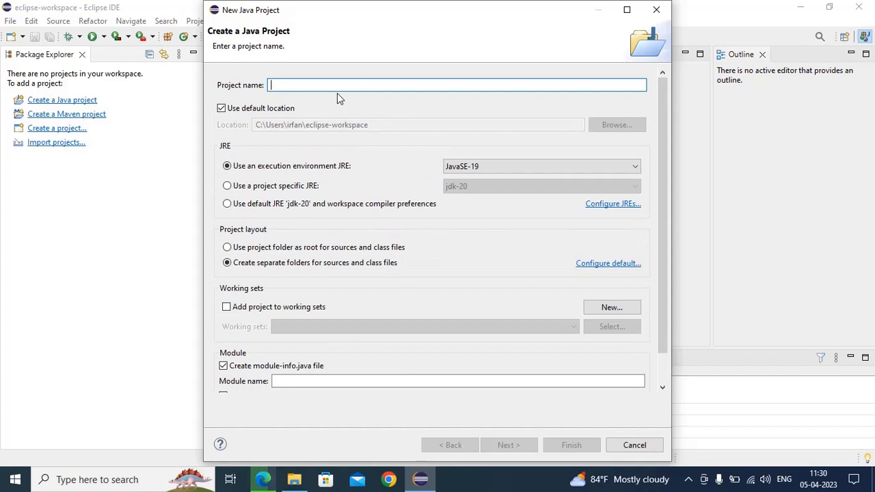
type("Ecl")
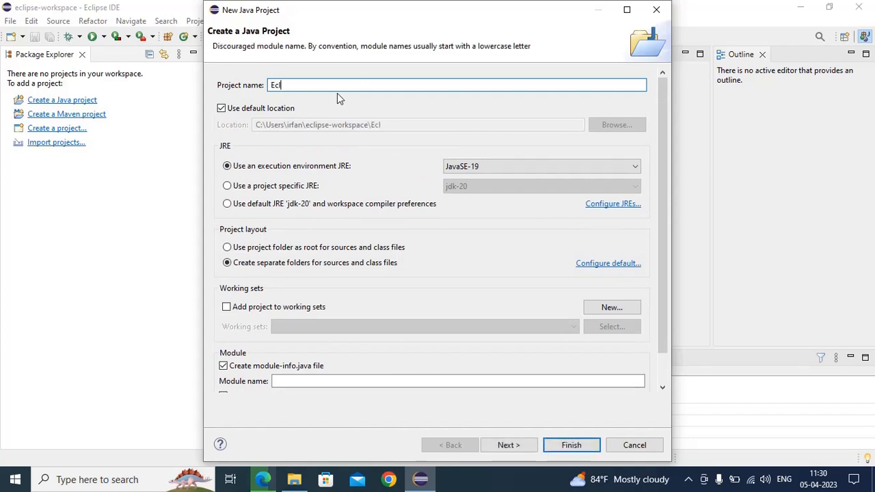
type("ipseProject")
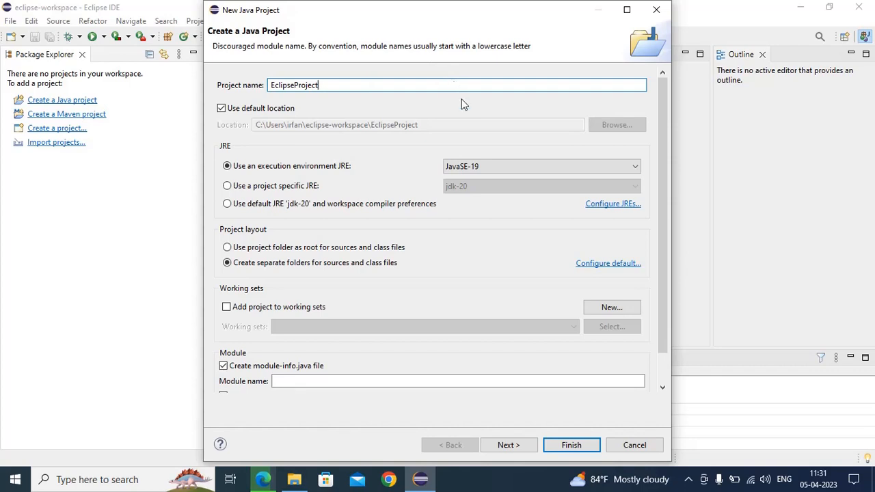
Set the project to use the default JRE 'jdk-20' and finish creating it with the default Java build settings
scroll(472, 250, "down", 1)
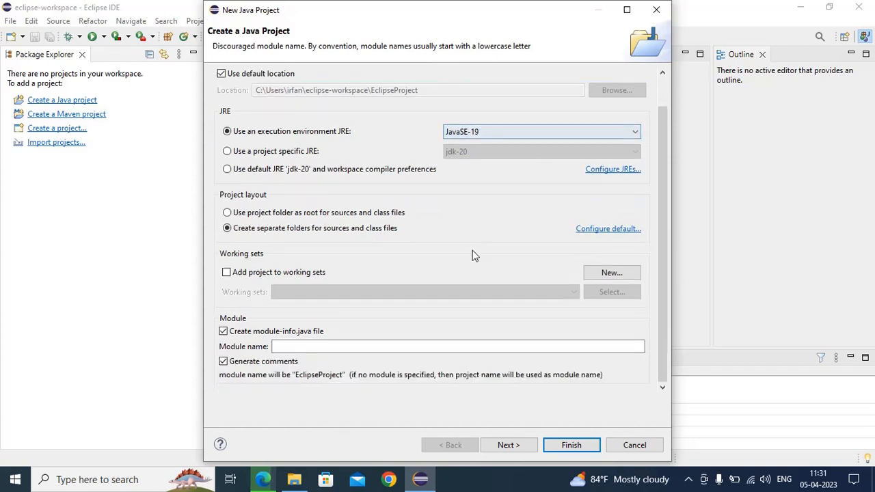
scroll(473, 253, "up", 1)
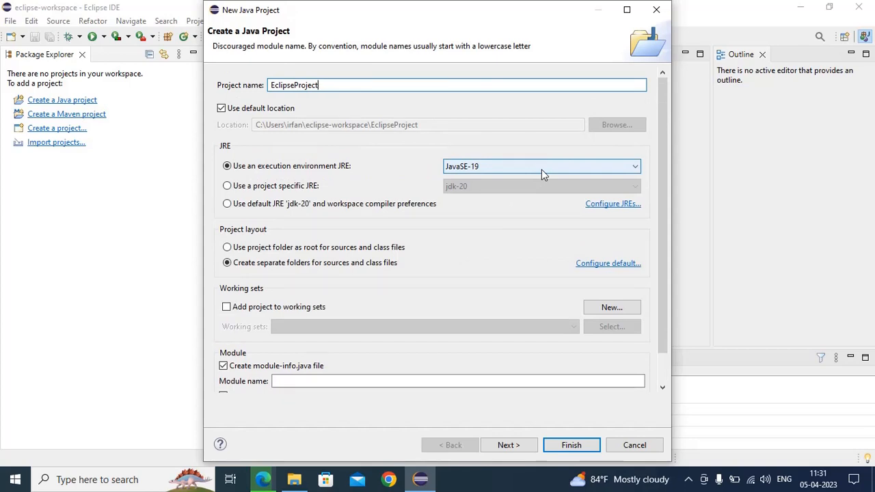
scroll(458, 229, "down", 1)
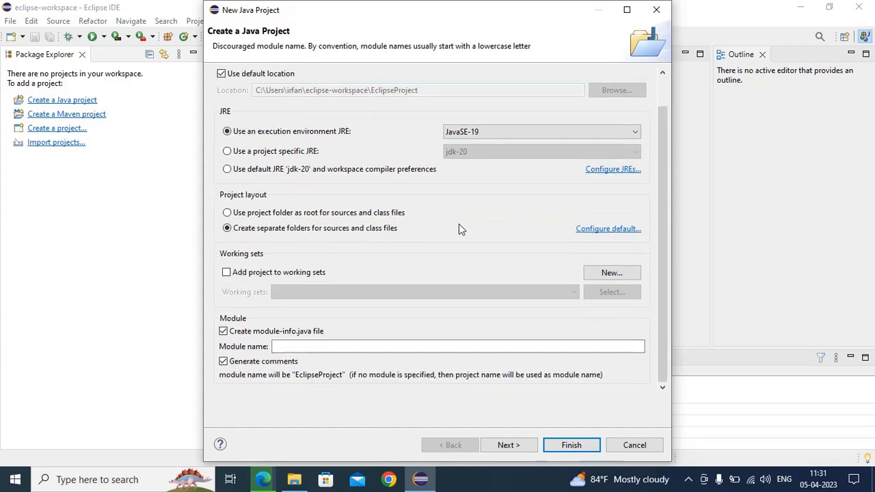
left_click(310, 169)
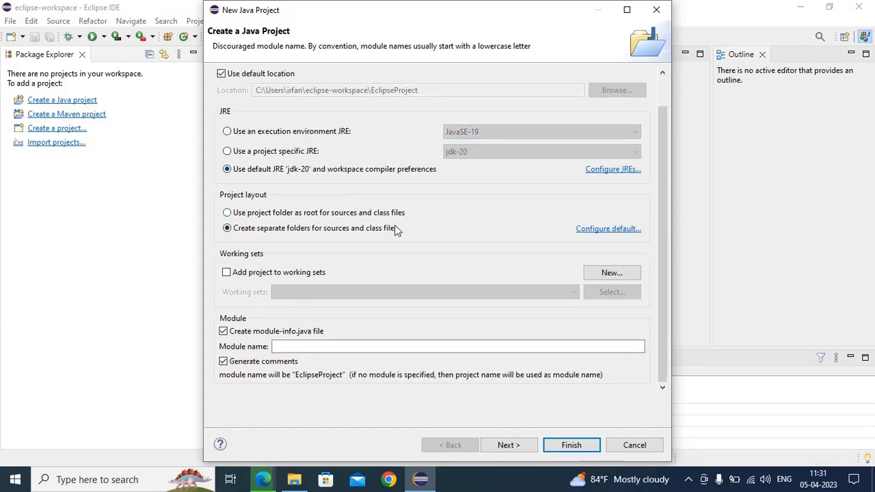
scroll(410, 319, "up", 1)
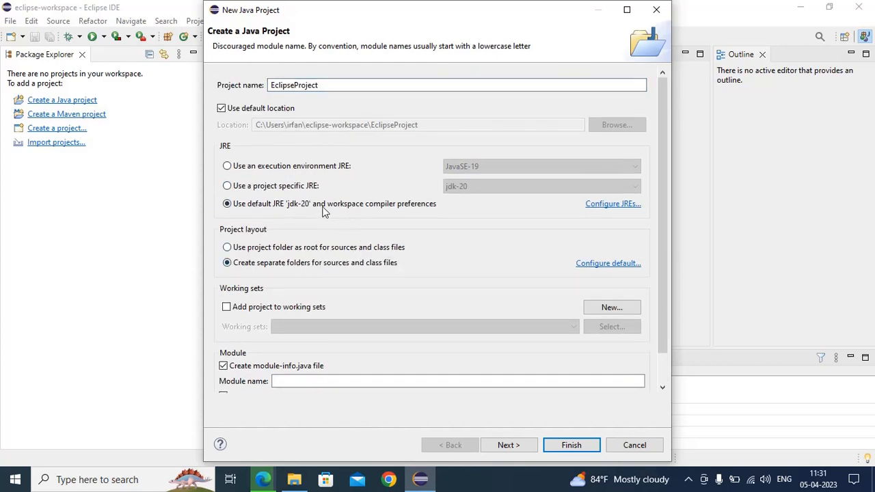
scroll(349, 237, "down", 1)
scroll(349, 239, "up", 1)
scroll(327, 209, "down", 1)
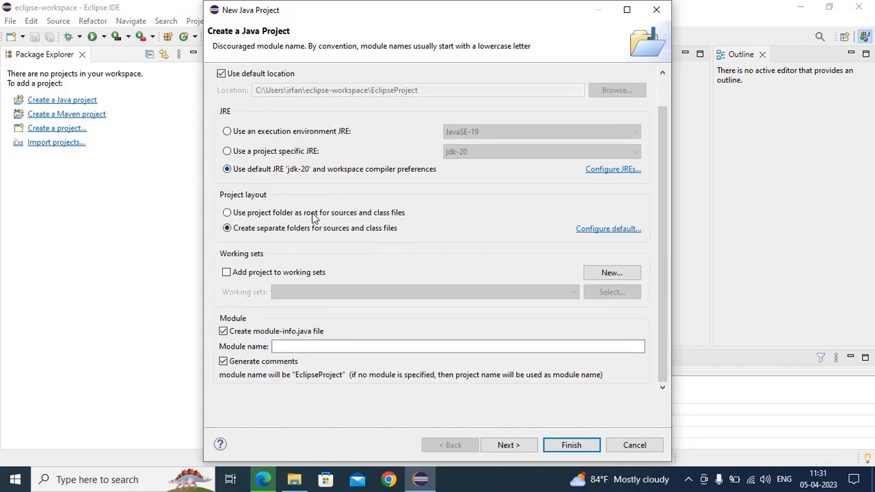
left_click(517, 446)
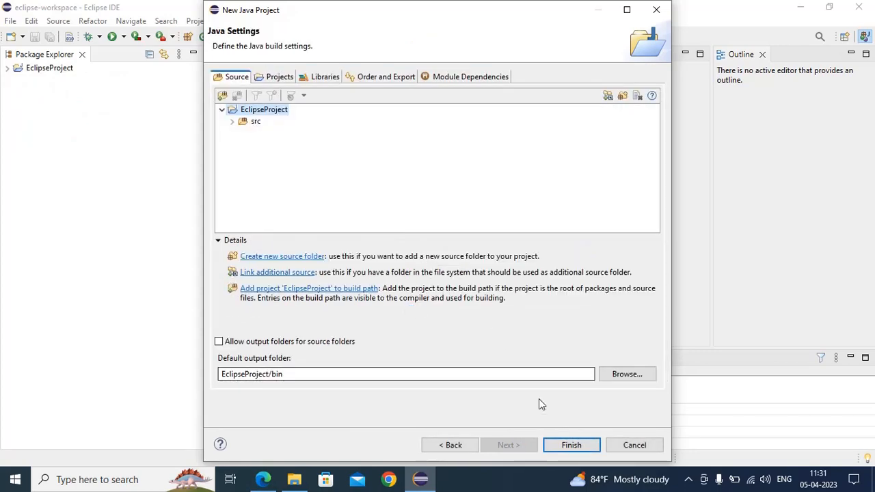
left_click(562, 445)
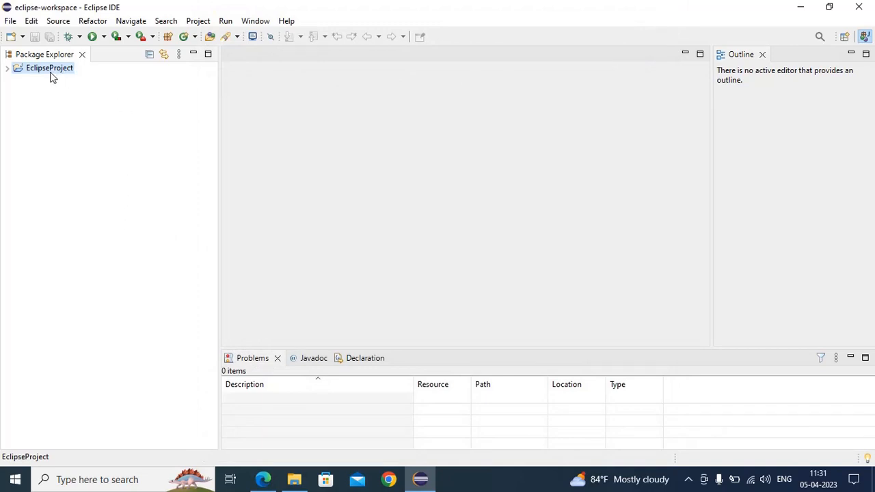
Create a package named mvc in the src folder of EclipseProject
left_click(7, 70)
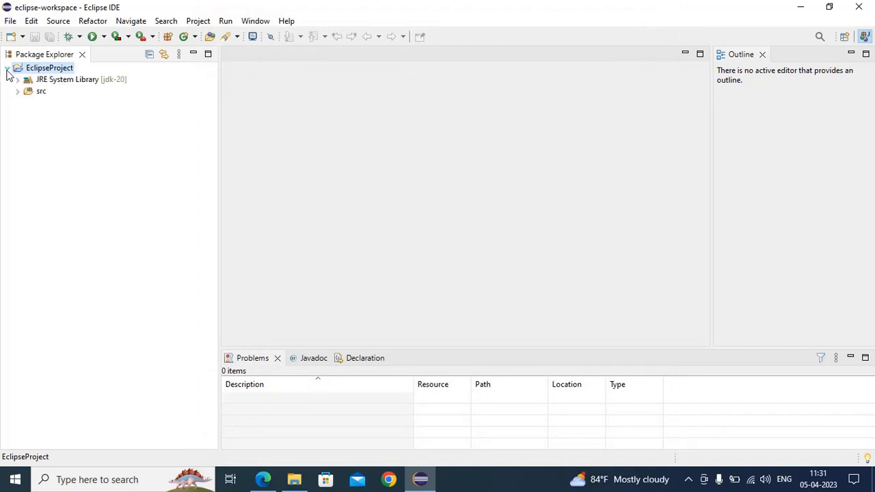
left_click(42, 94)
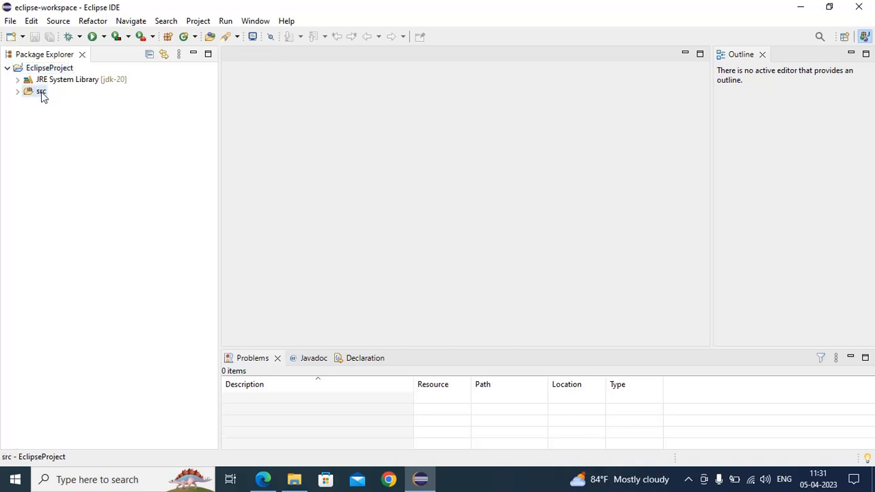
right_click(42, 96)
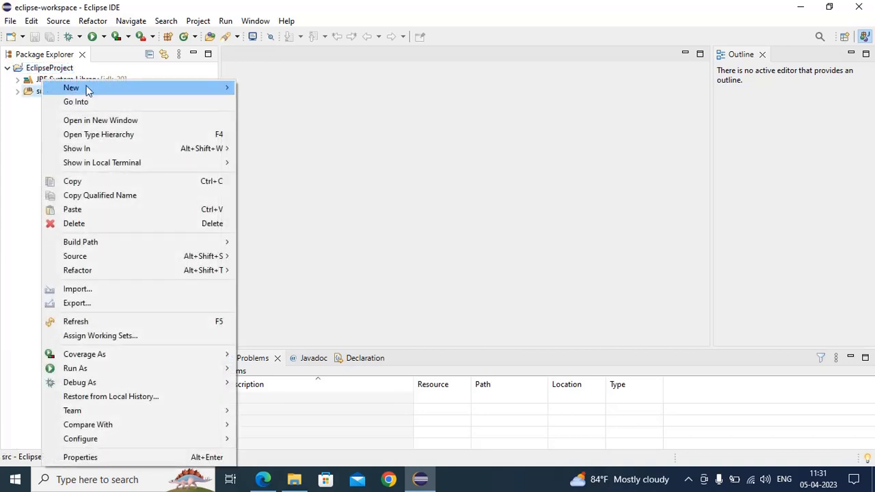
mouse_move(86, 90)
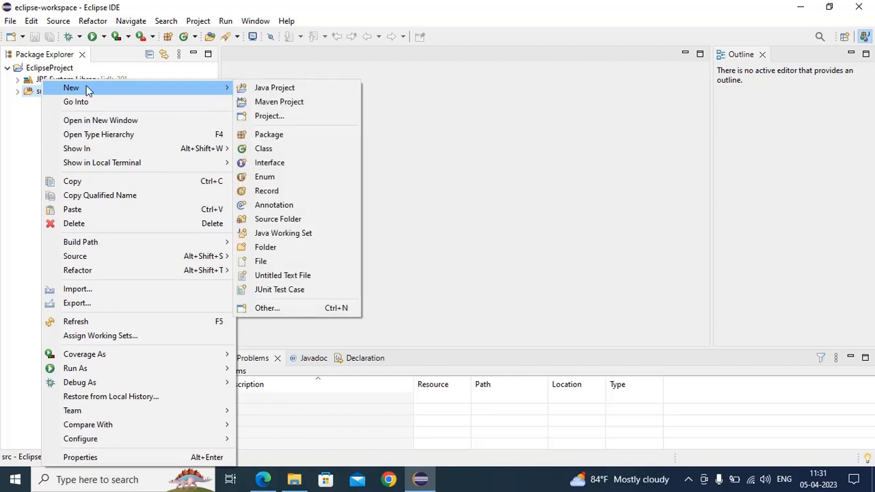
left_click(287, 135)
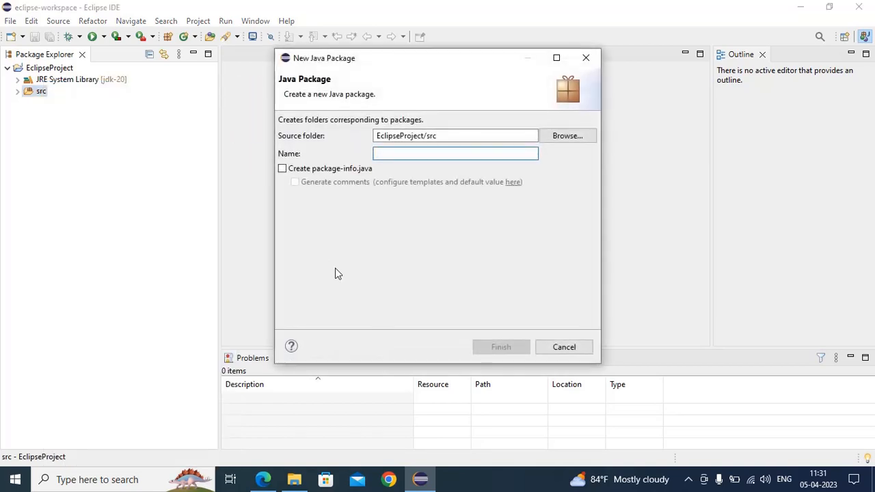
type("mvc")
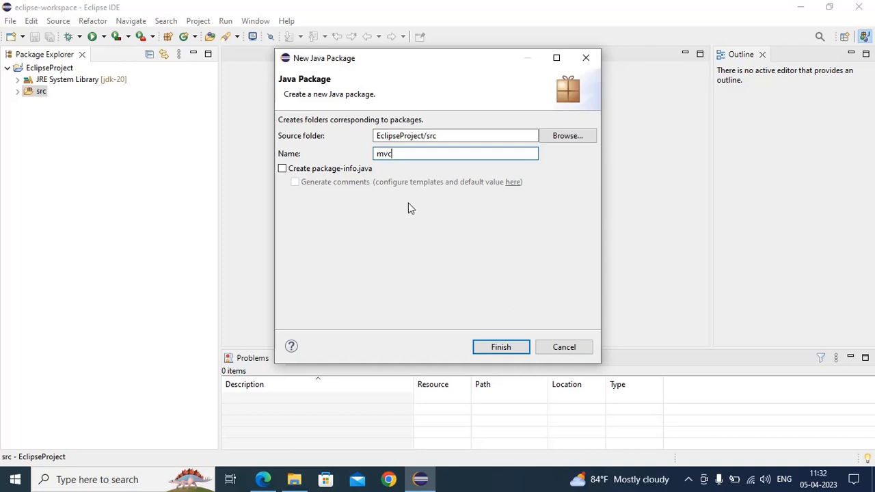
left_click(520, 348)
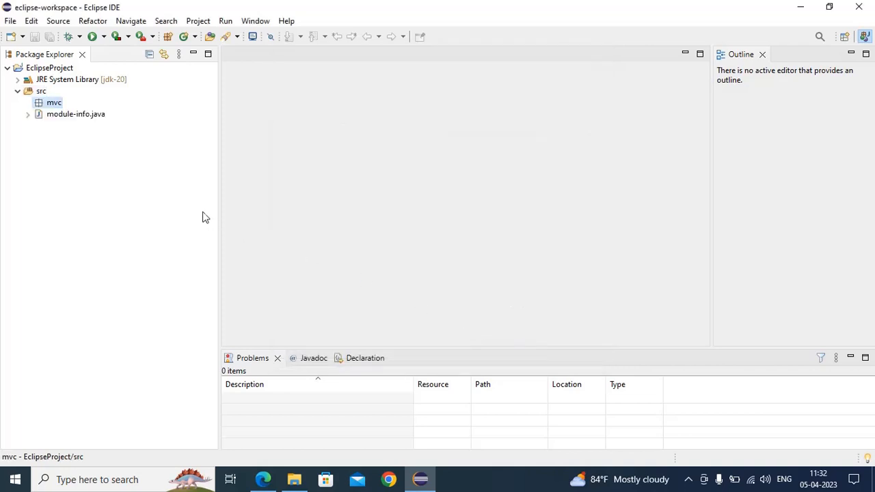
Create a public class named Main in the mvc package with a public static void main(String[] args) method stub
right_click(54, 106)
mouse_move(106, 104)
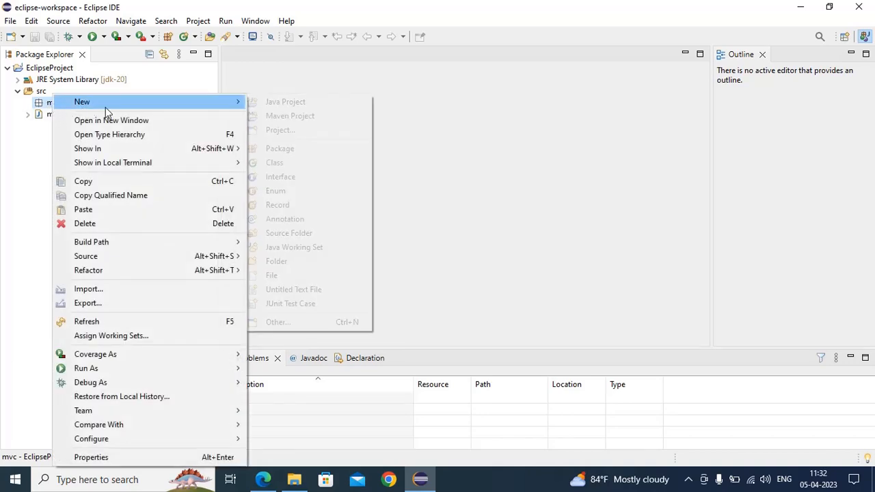
left_click(274, 162)
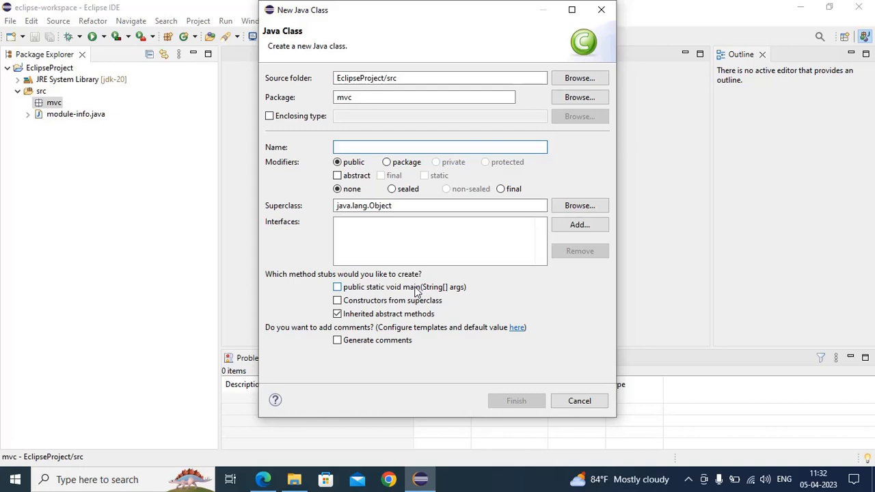
type("Main")
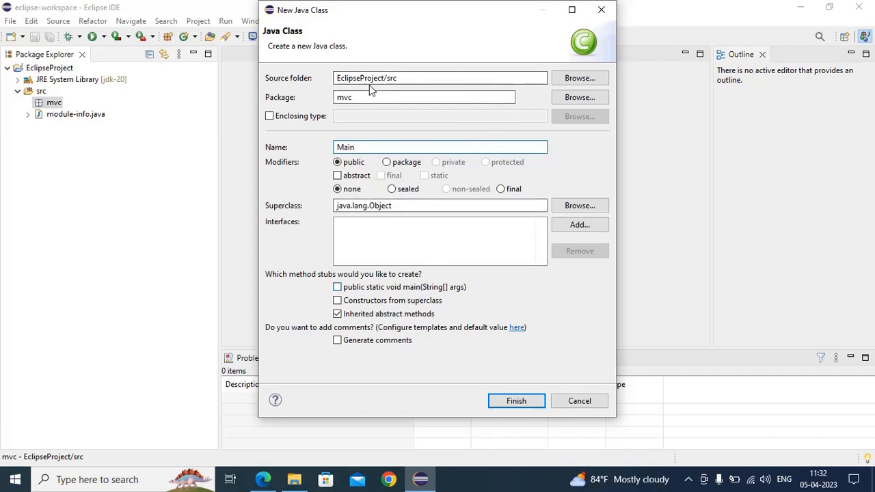
left_click(338, 288)
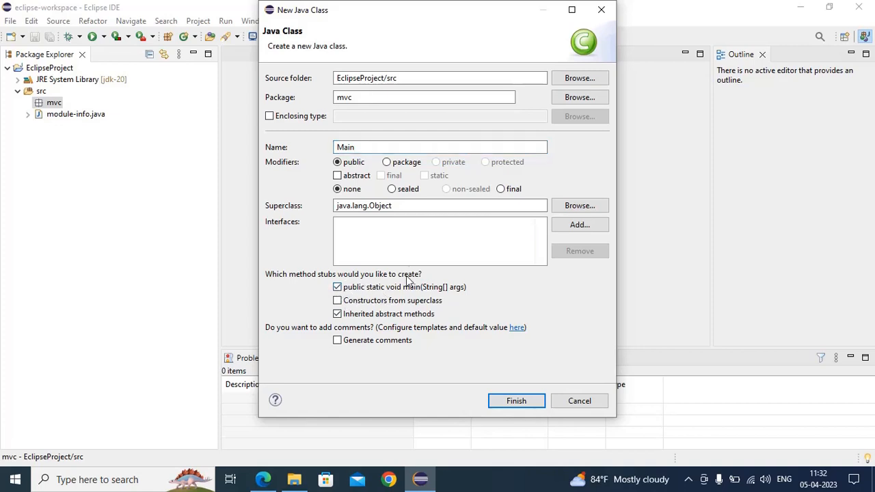
left_click(535, 403)
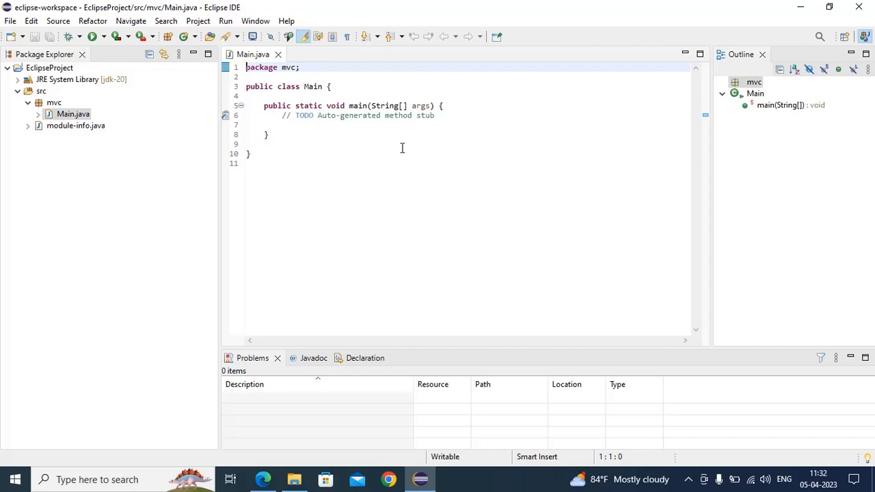
Add the statement System.out.println("Hello World"); on a new line below the TODO comment in the main method
left_click(461, 119)
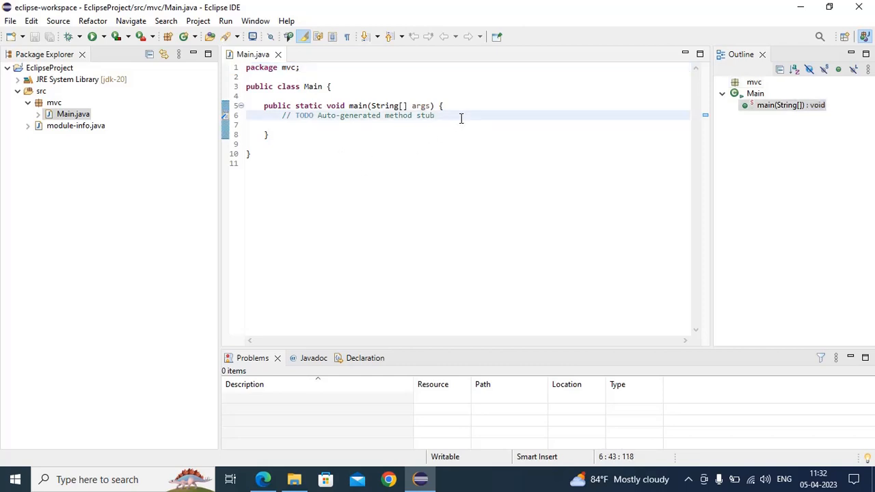
key("Return")
type("S")
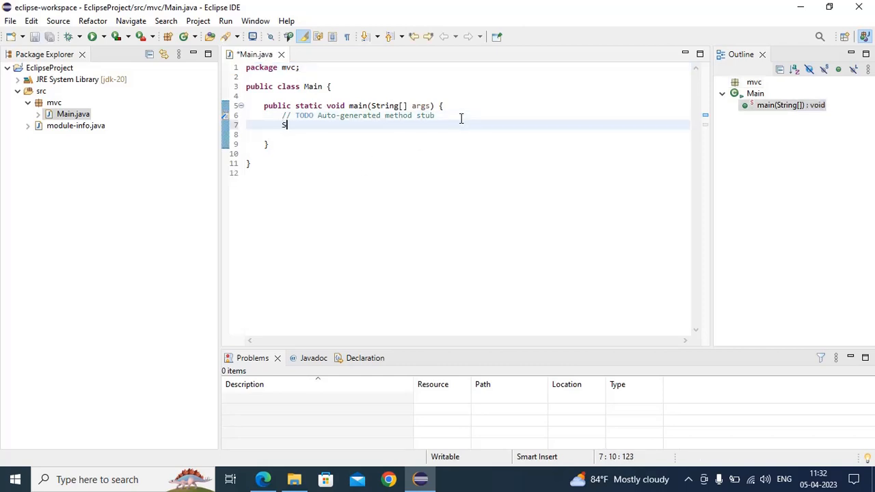
type("ystem.out,")
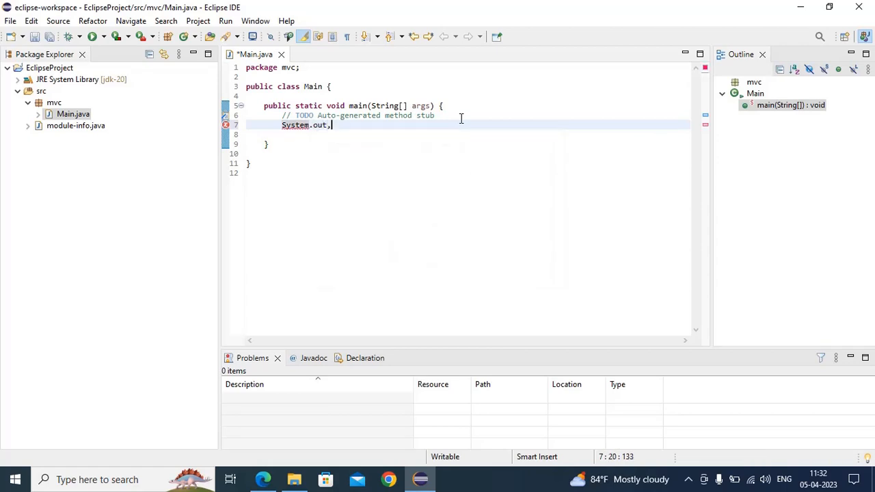
key("BackSpace")
type(".pr")
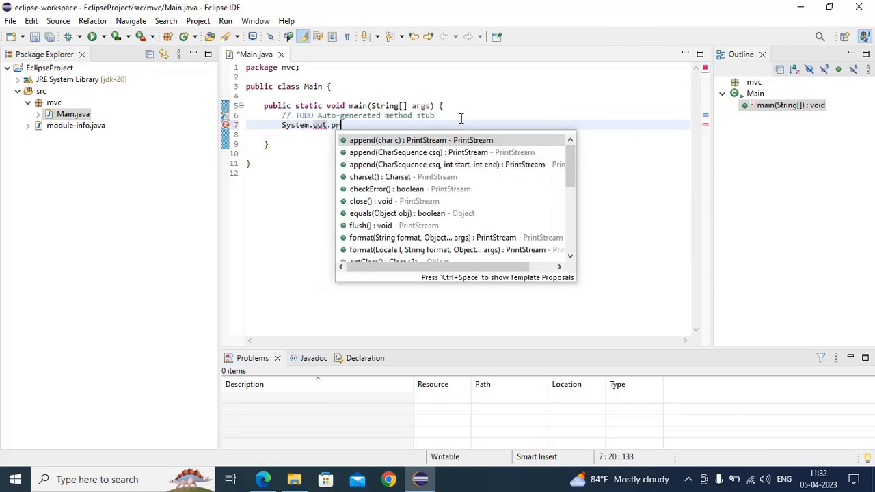
type("intln(")
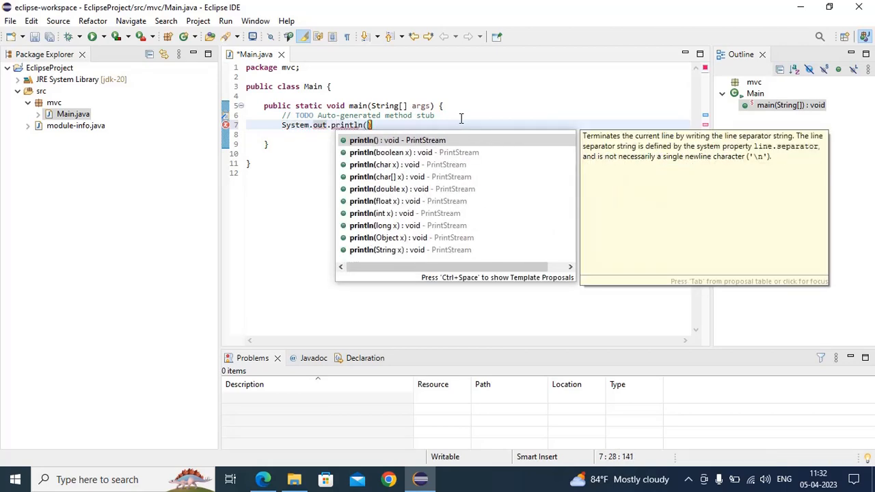
type("\"")
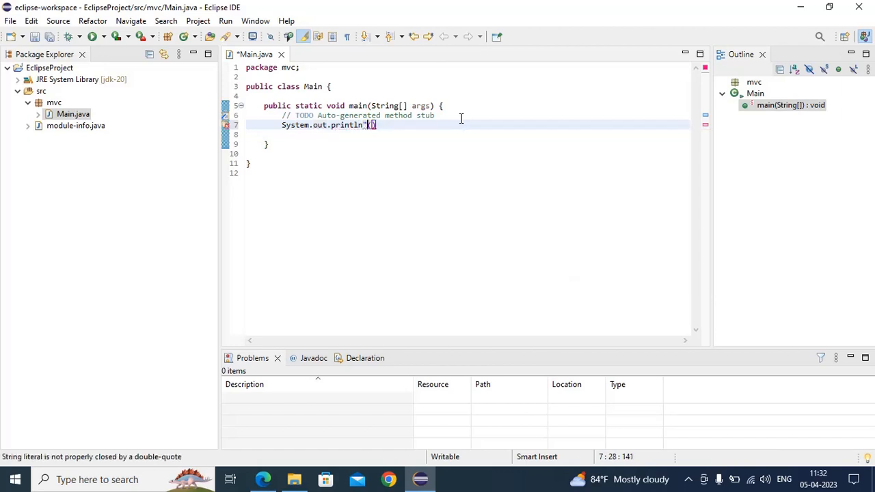
key("BackSpace")
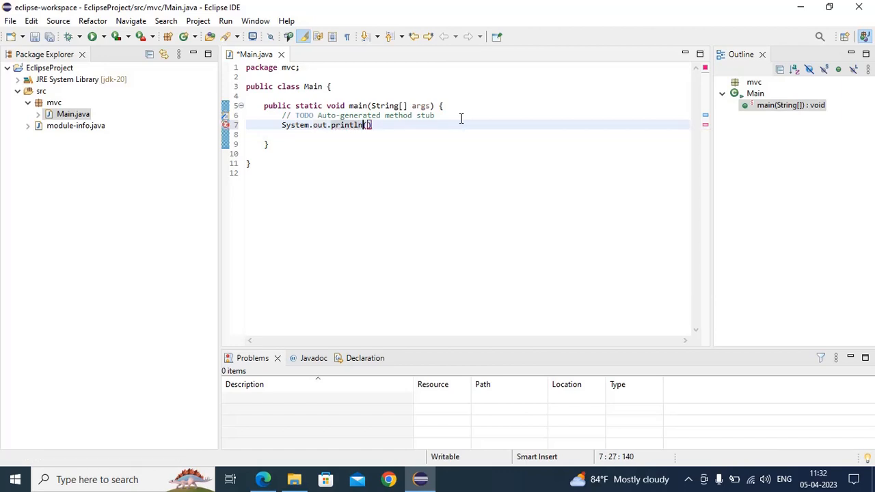
key("Right")
type("\"")
type("Hello W")
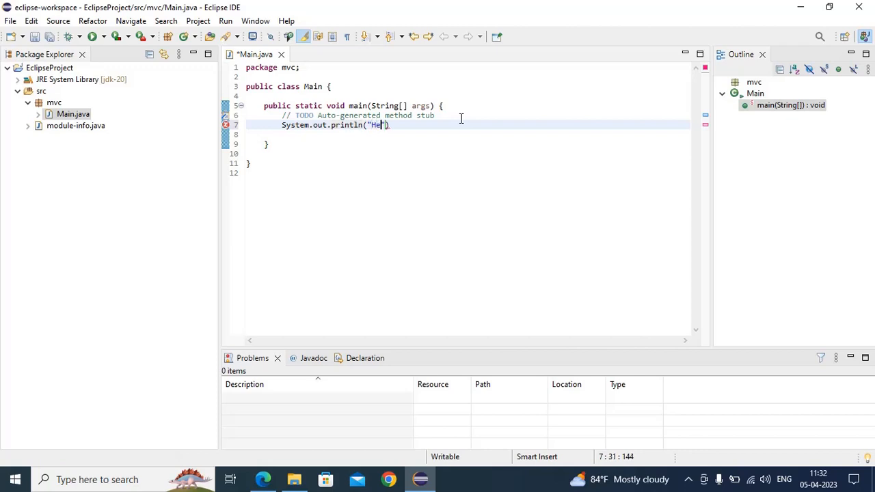
type("orld\");")
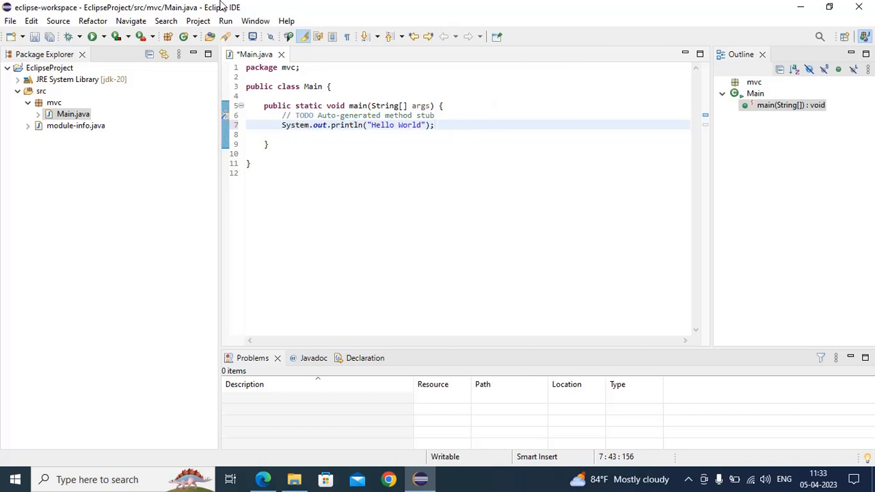
Run the Main class as a Java application, saving Main.java before the launch
left_click(224, 22)
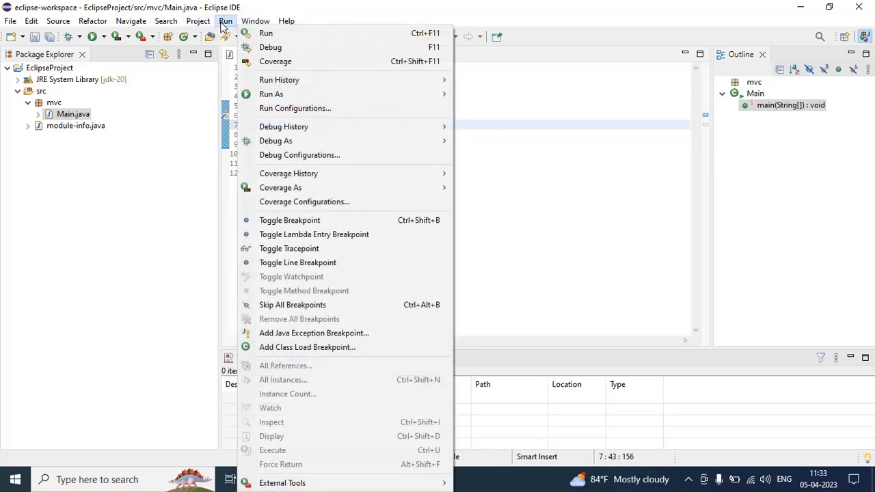
mouse_move(277, 95)
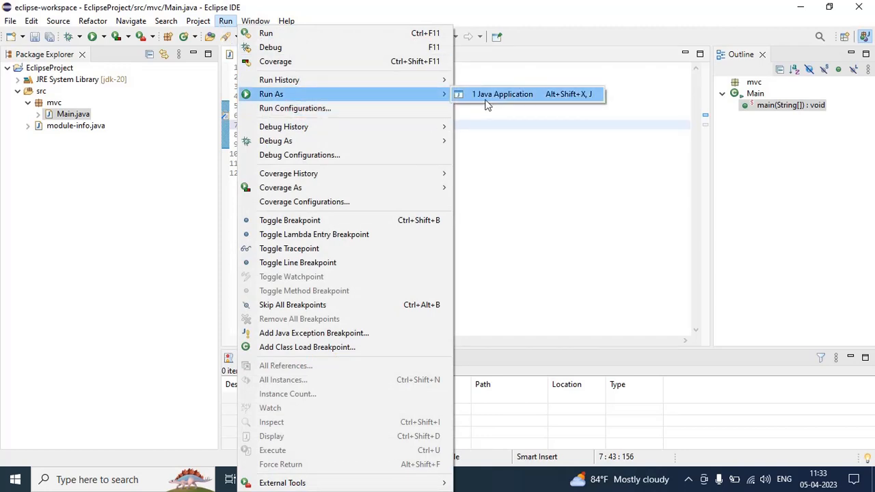
left_click(264, 37)
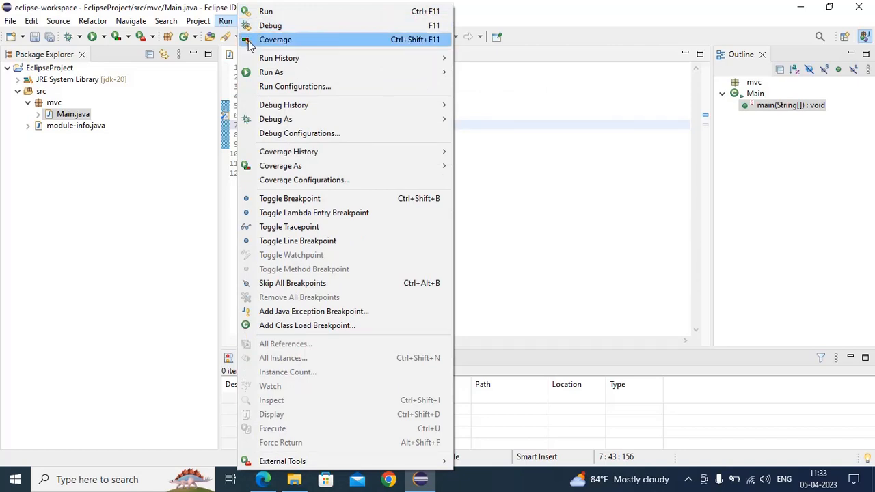
mouse_move(291, 76)
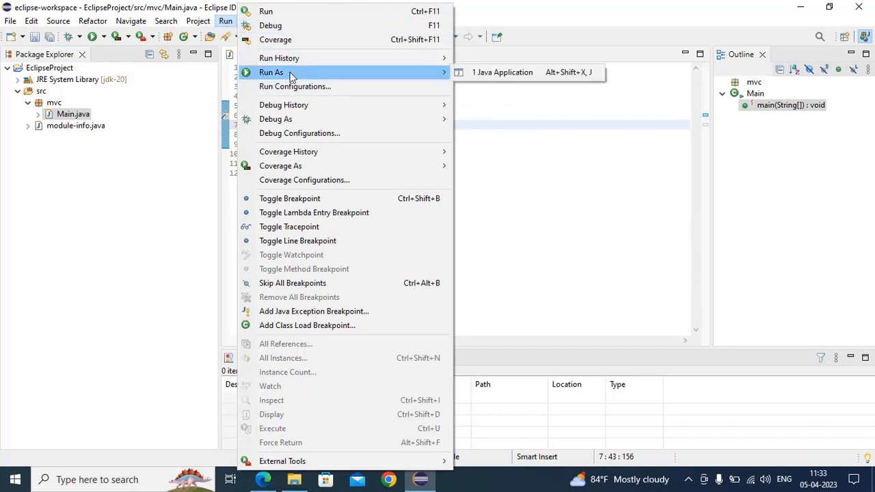
left_click(509, 71)
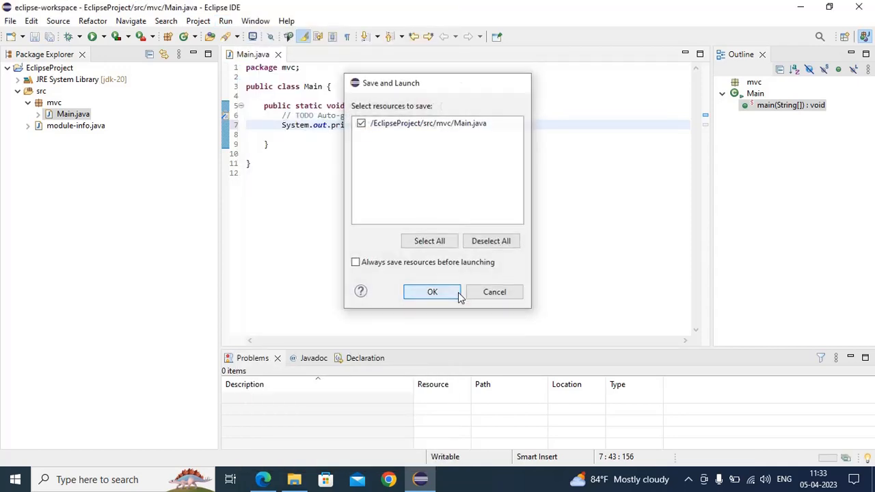
left_click(458, 295)
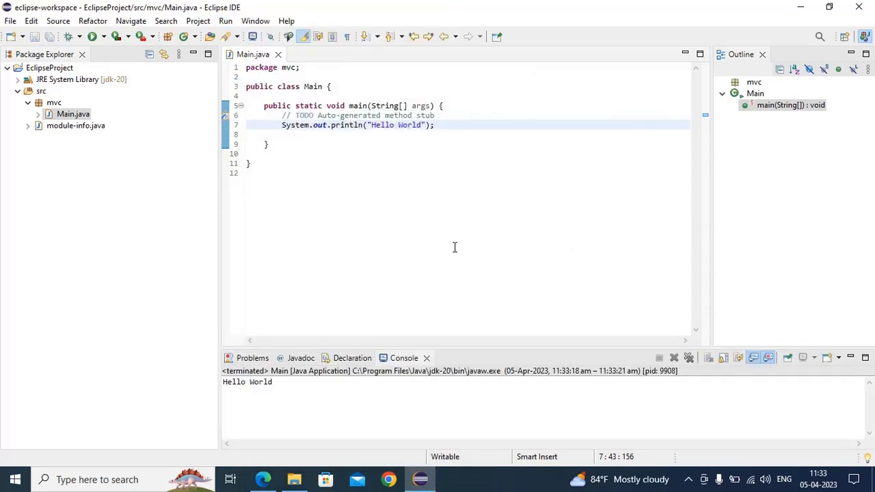